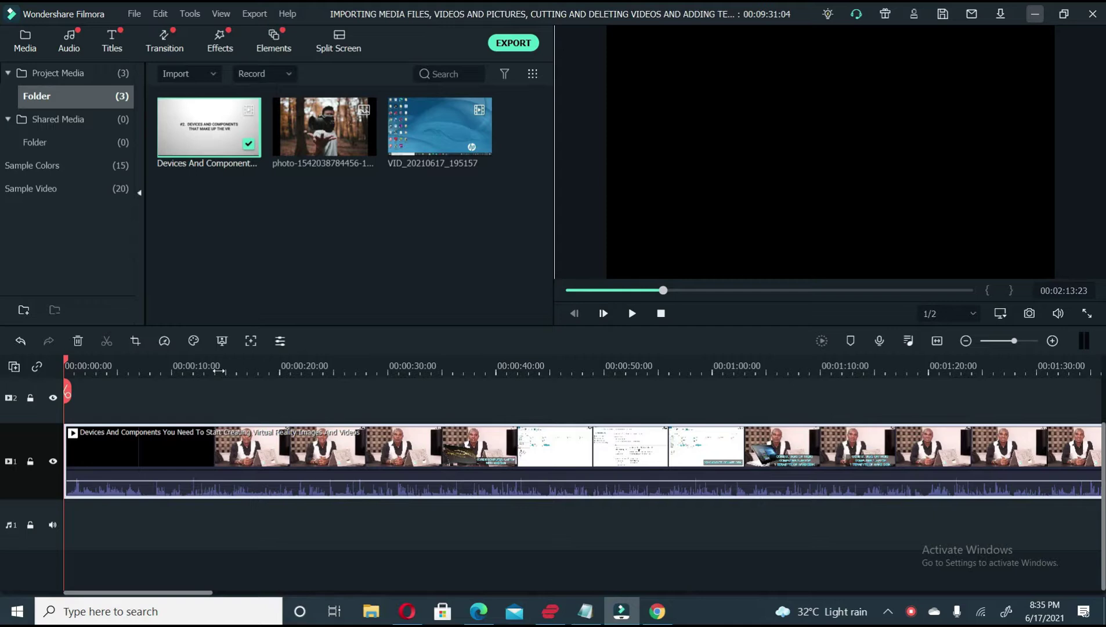
- Split the main video clip at about 00:00:14:08 and delete the section before the cut
left_click(219, 371)
left_click(219, 399)
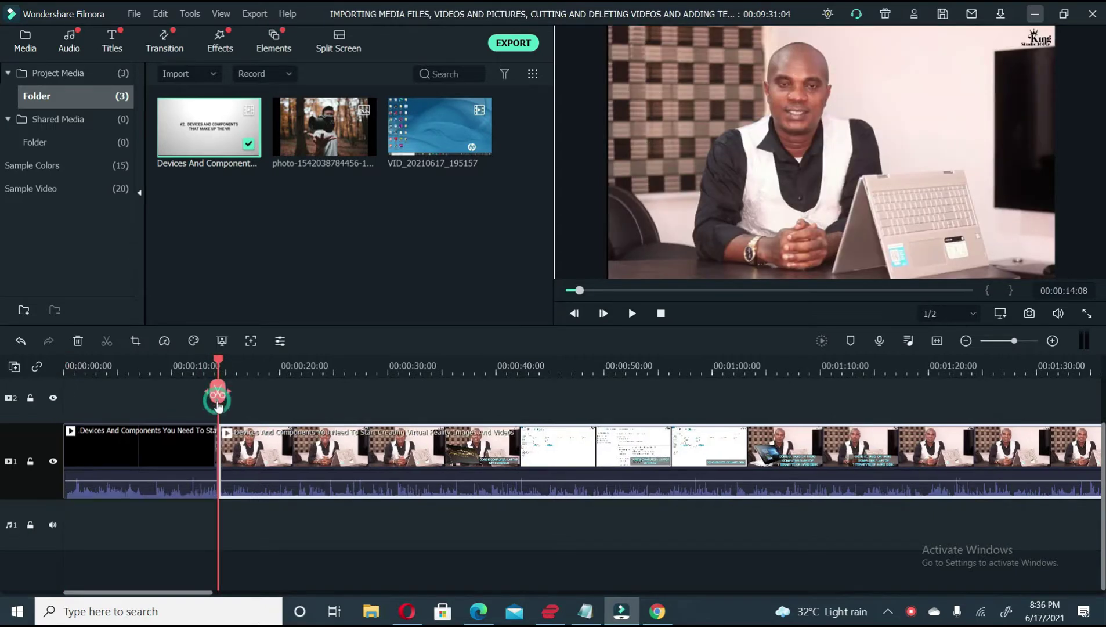
left_click(198, 455)
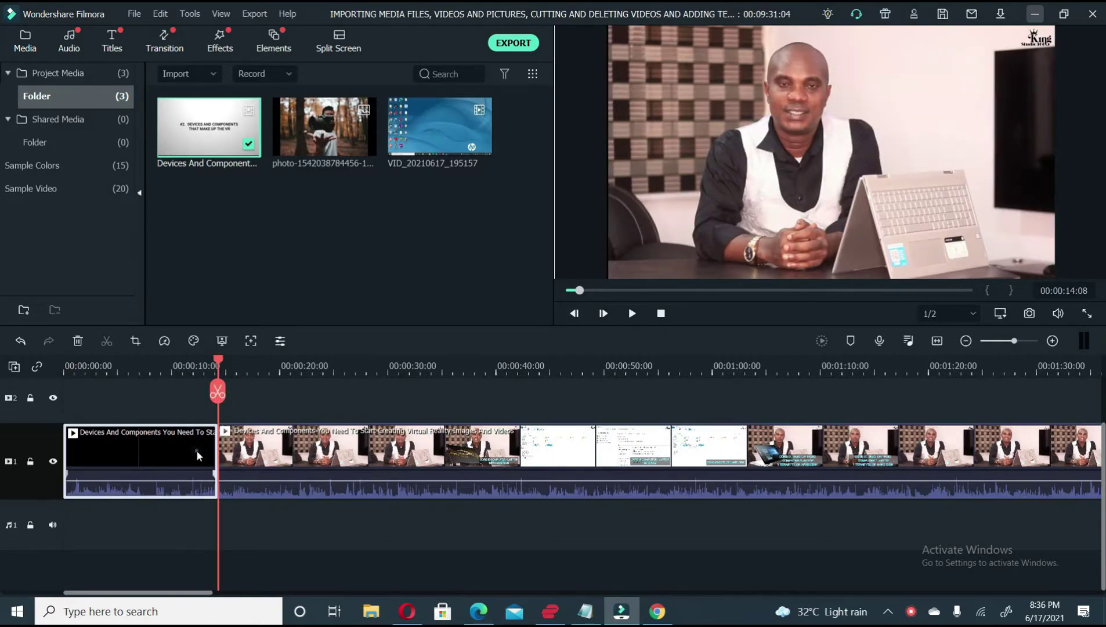
key("Delete")
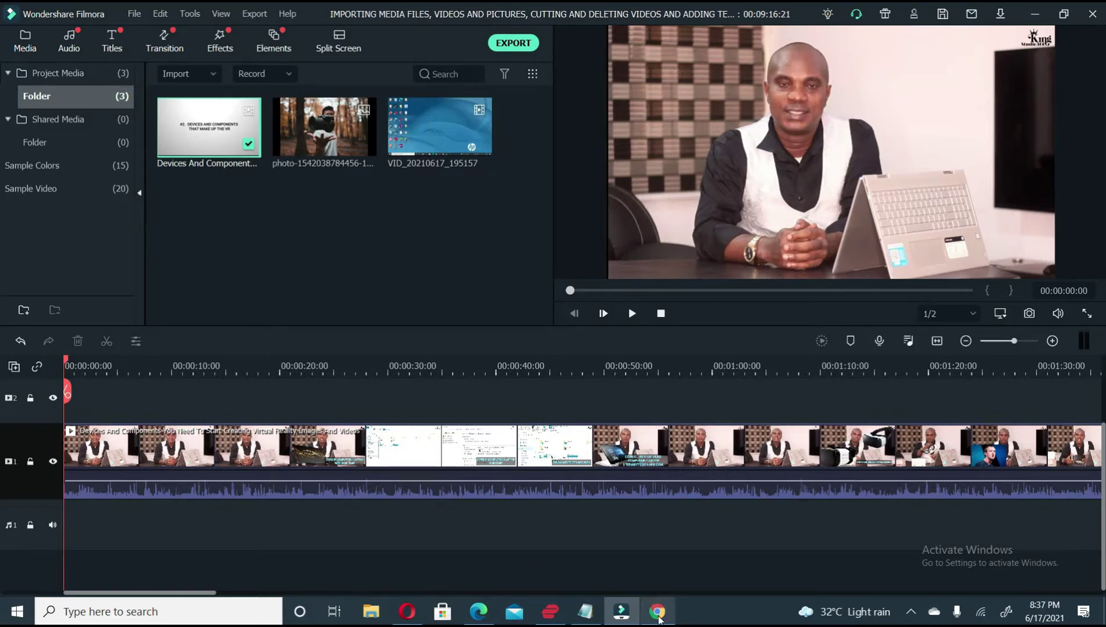
- Switch to Chrome and load google.com in a new browser tab
mouse_move(660, 619)
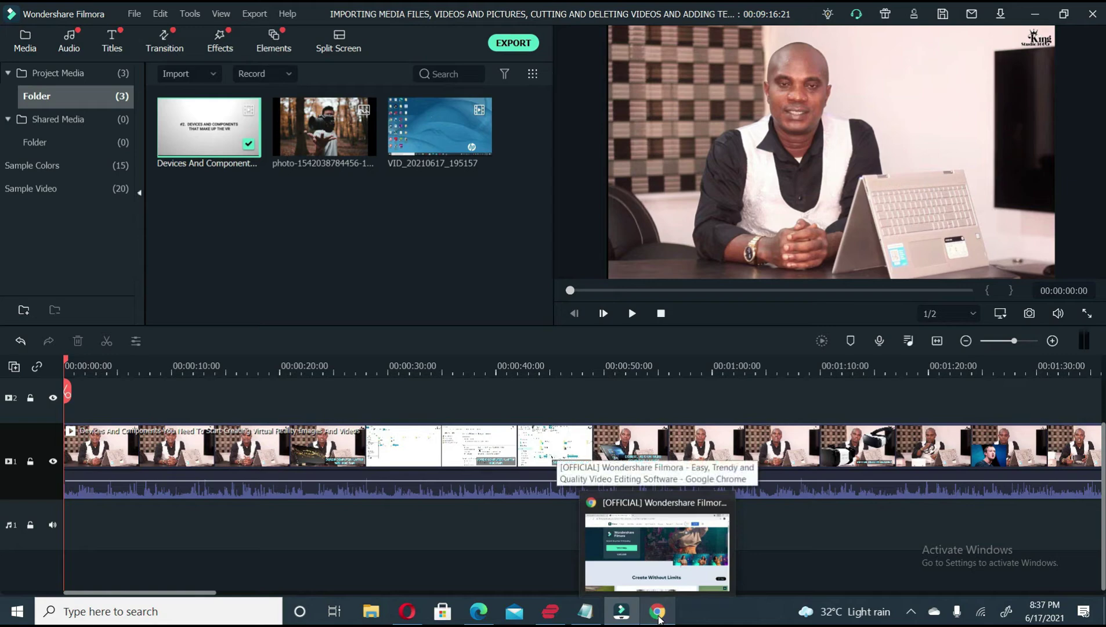
left_click(659, 620)
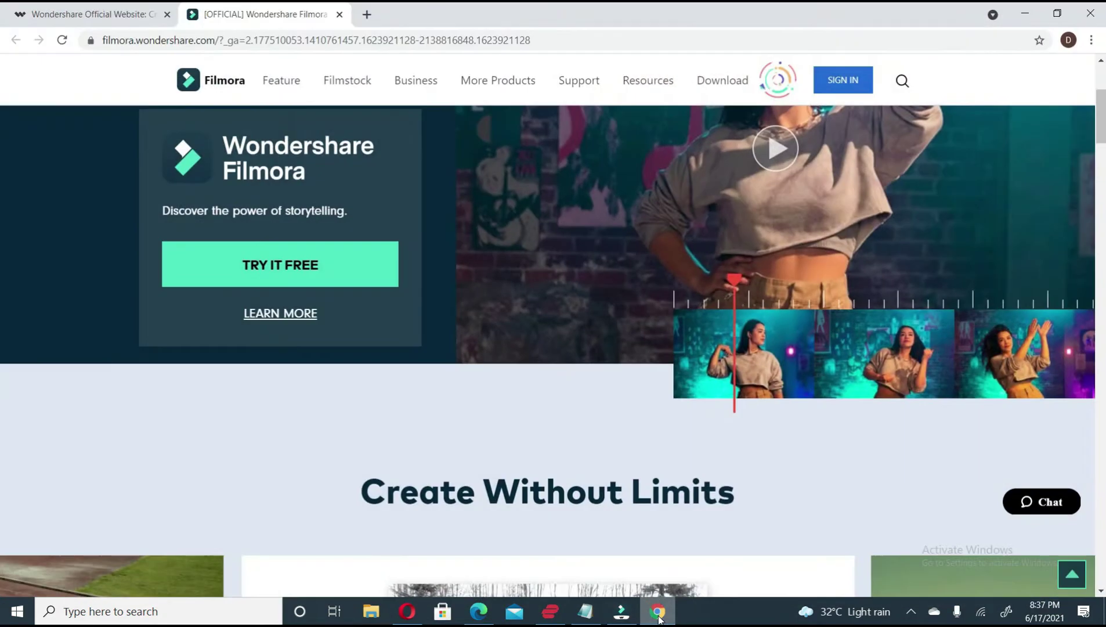
left_click(372, 16)
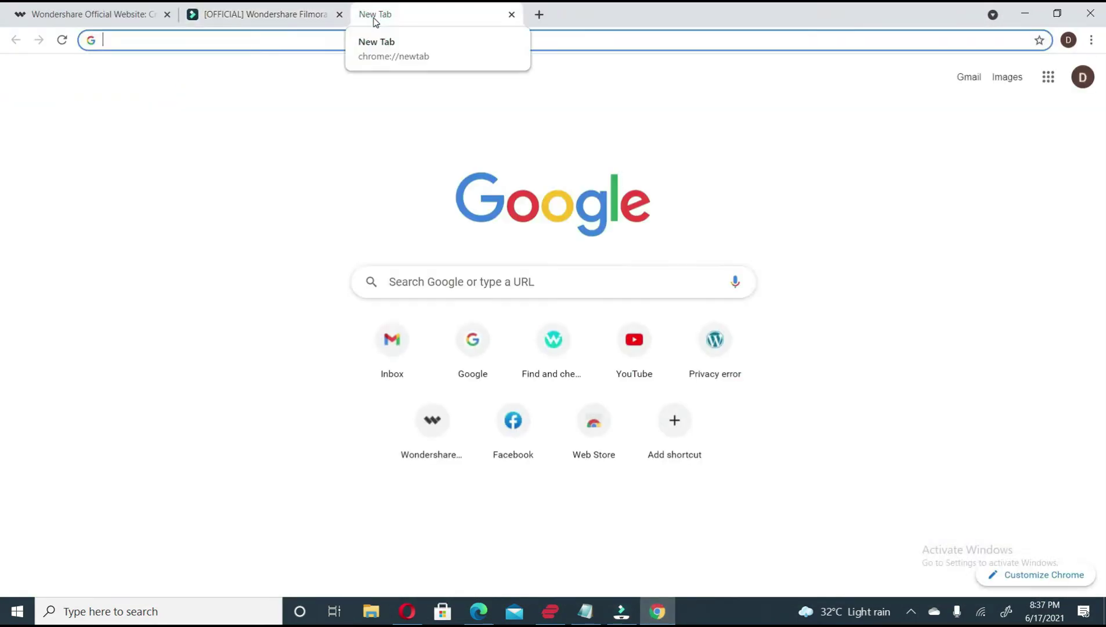
type("FOO")
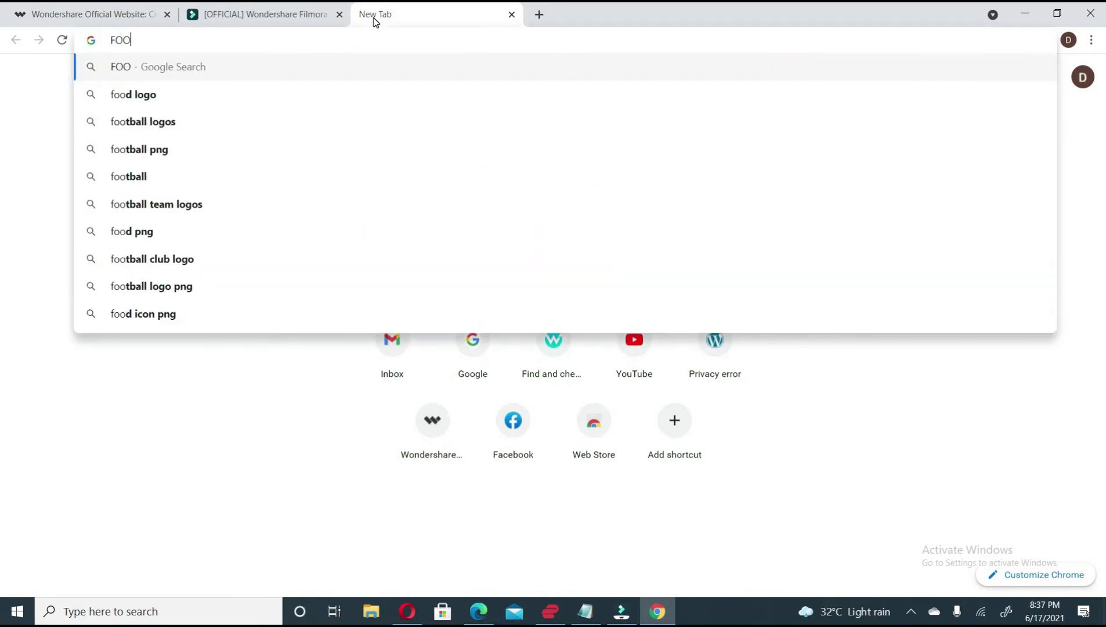
key("BackSpace")
key("BackSpace")
key("BackSpace")
type("GOOgle.com")
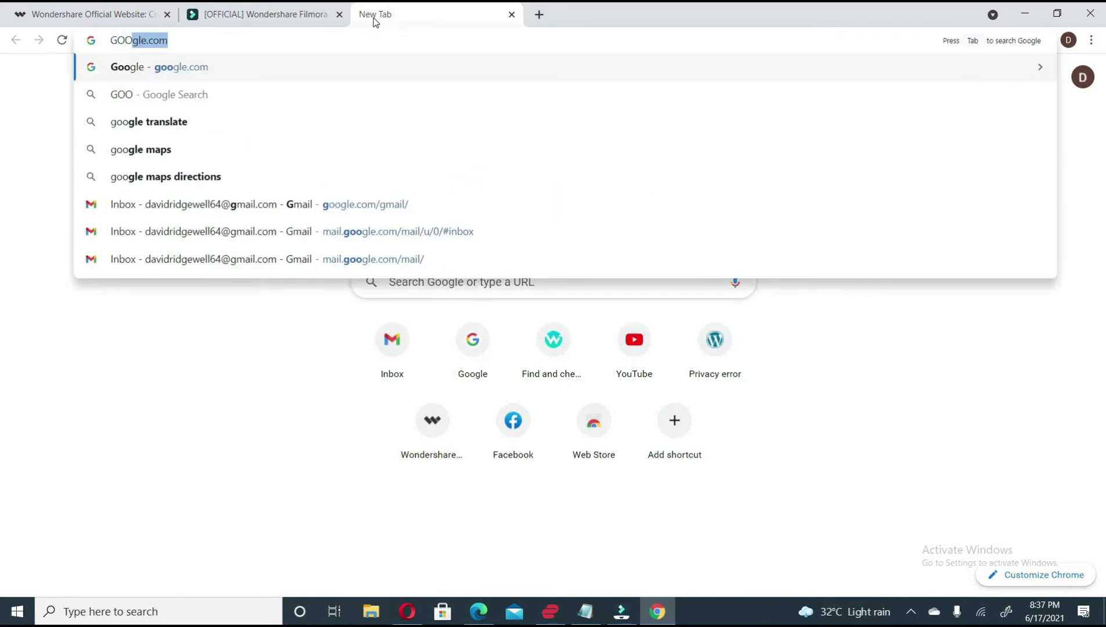
key("Return")
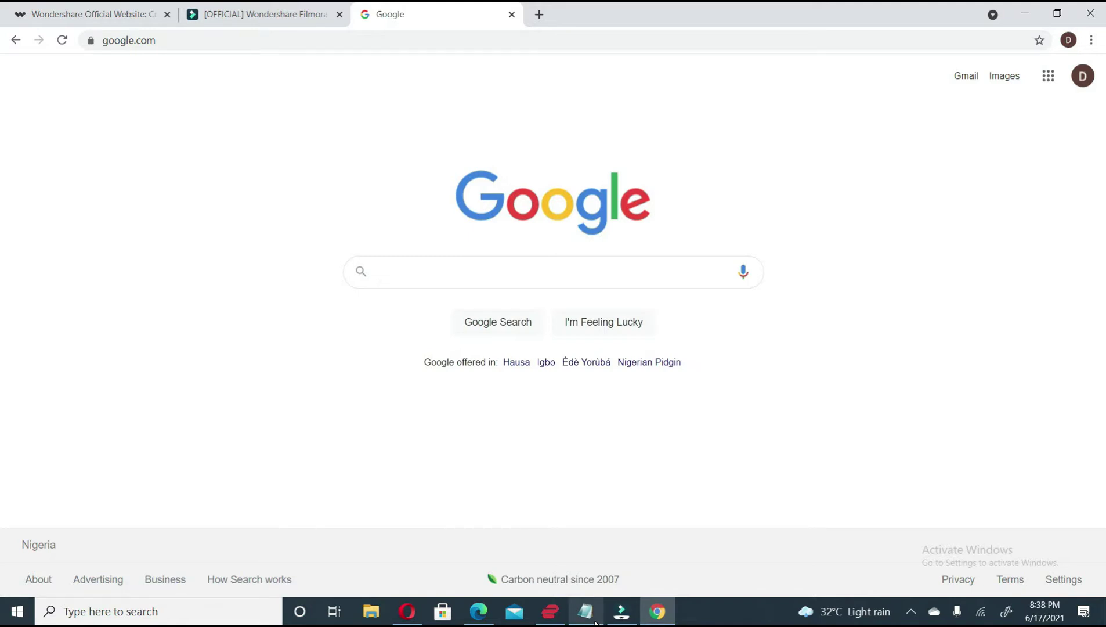
- Search Google for "LOGO PNG" and preview the globe company logo and the lion logo in the image results
type("LOGO")
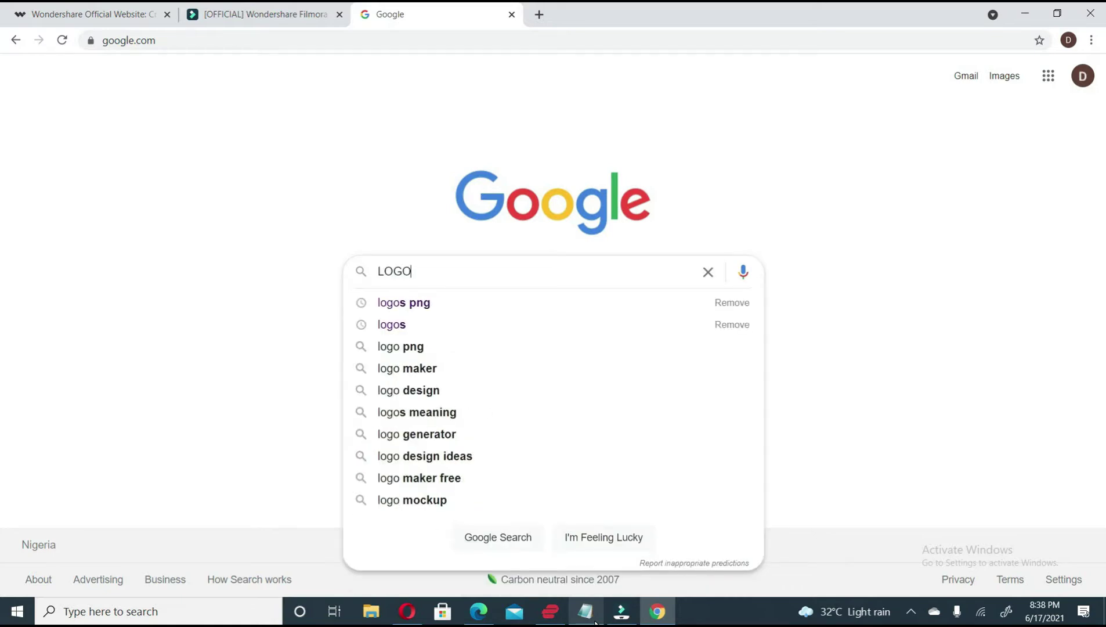
type(" PNG")
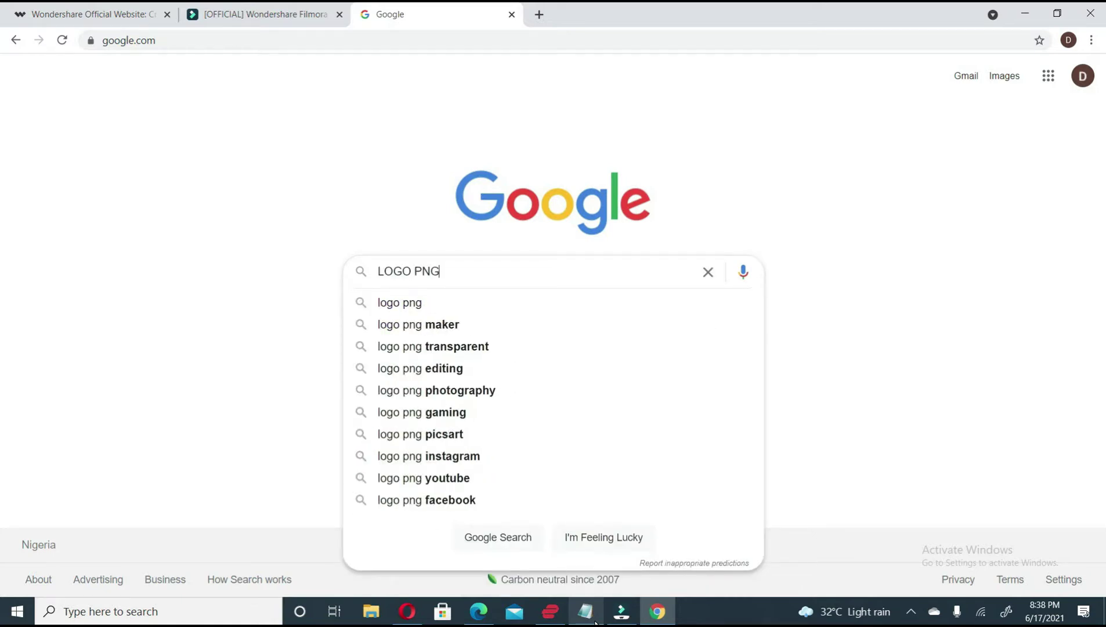
key("Return")
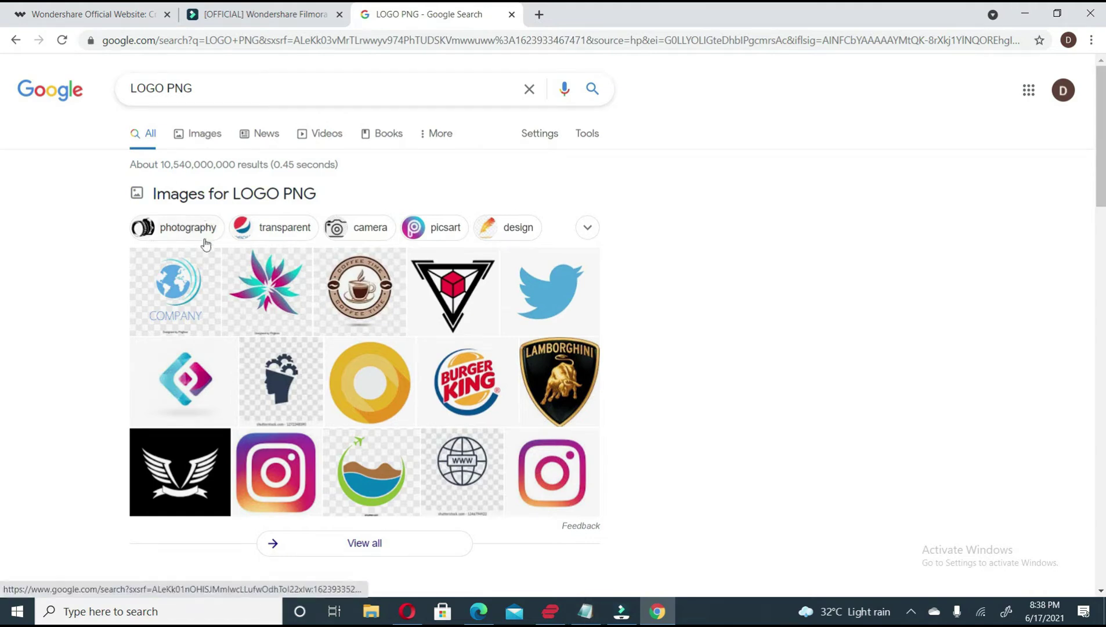
left_click(195, 284)
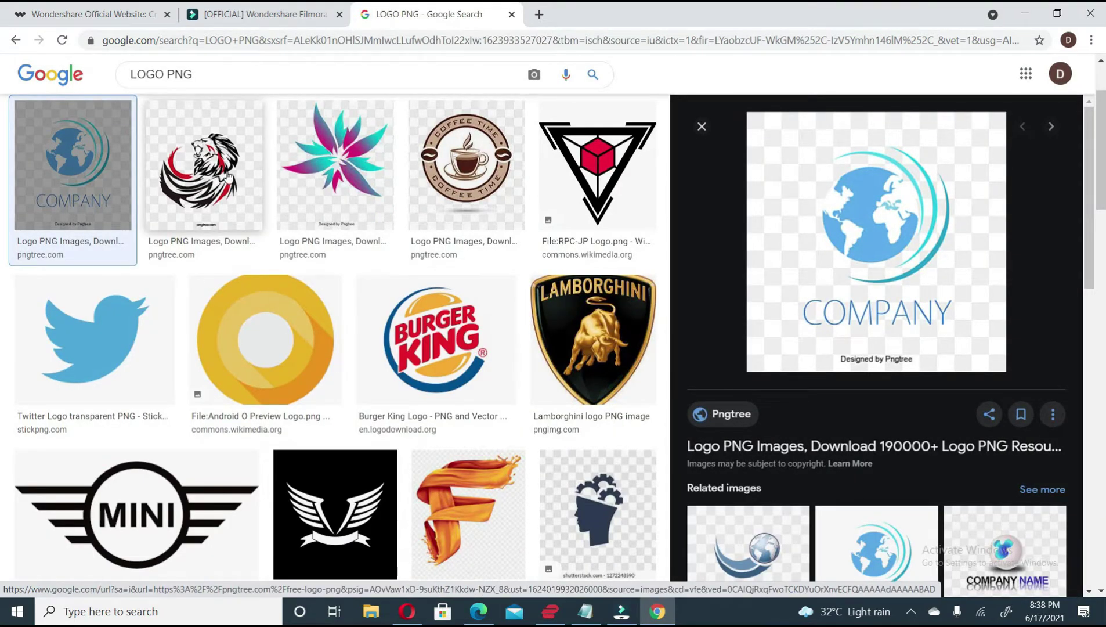
left_click(228, 176)
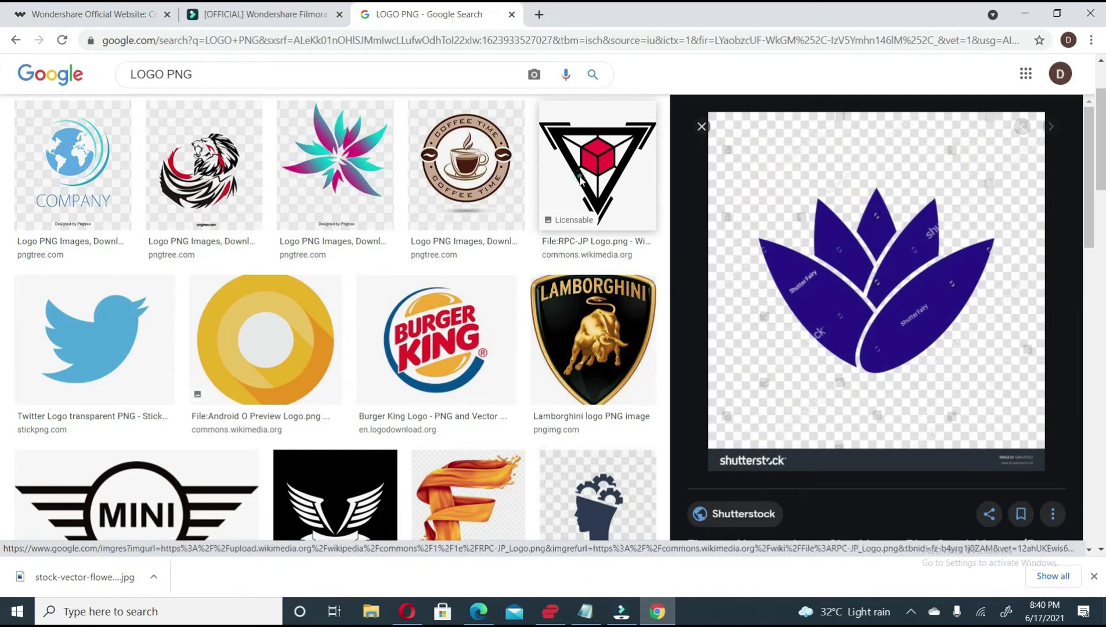
- Save the triangular logo with the red cube as RPC-JP_Logo in PNG format in the VR ONLINE COURSE folder
left_click(581, 181)
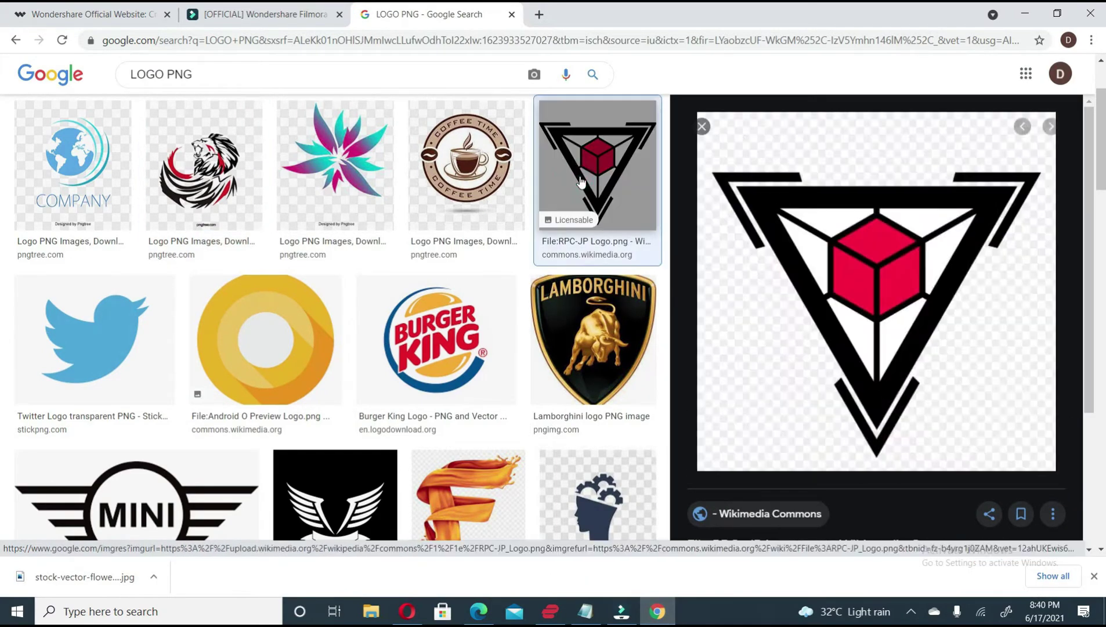
right_click(879, 245)
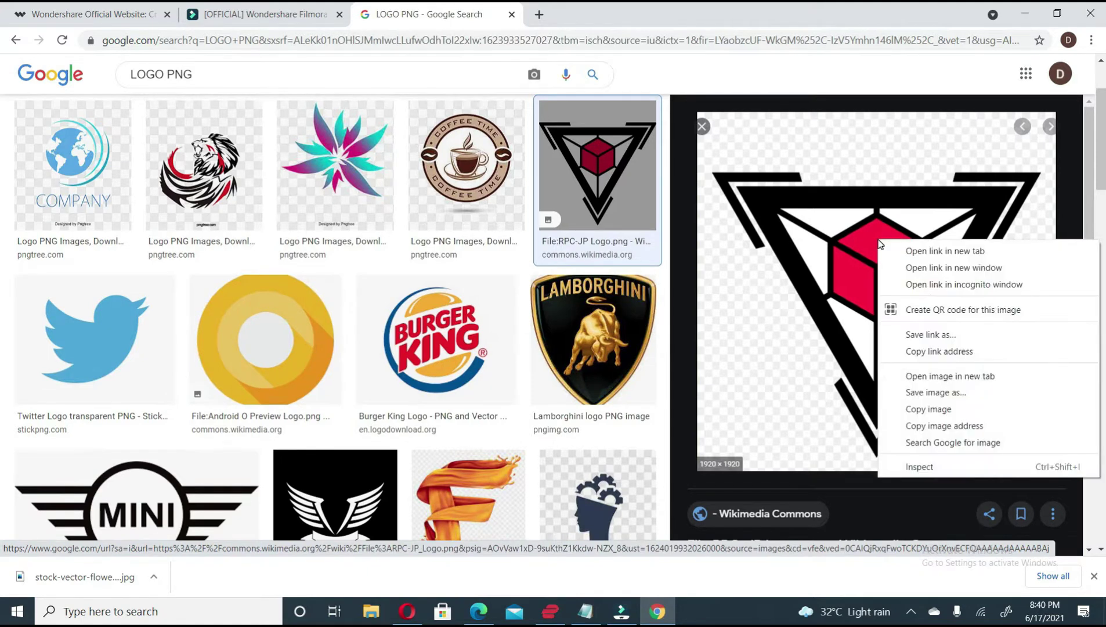
left_click(944, 394)
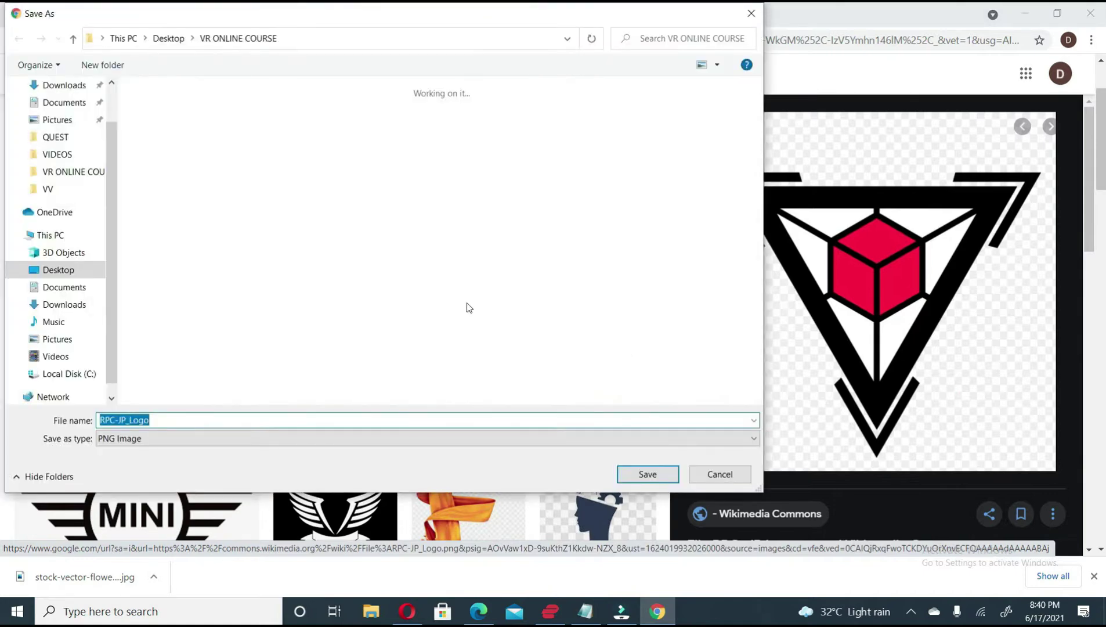
left_click(641, 476)
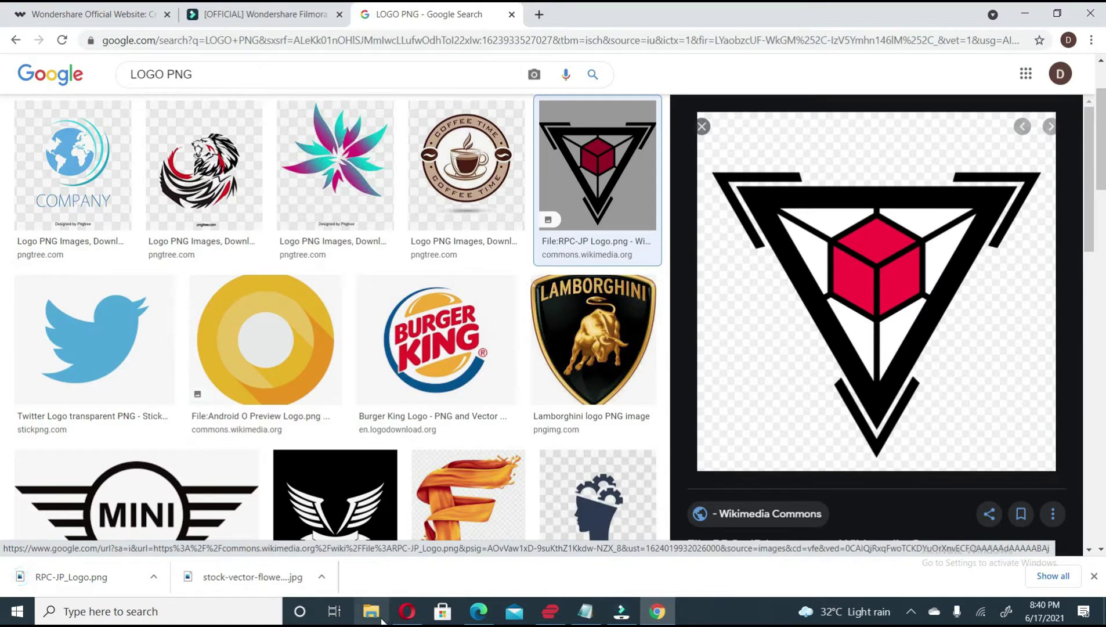
- Switch back to Filmora and import RPC-JP_Logo from the VR ONLINE COURSE folder into the project media
left_click(616, 616)
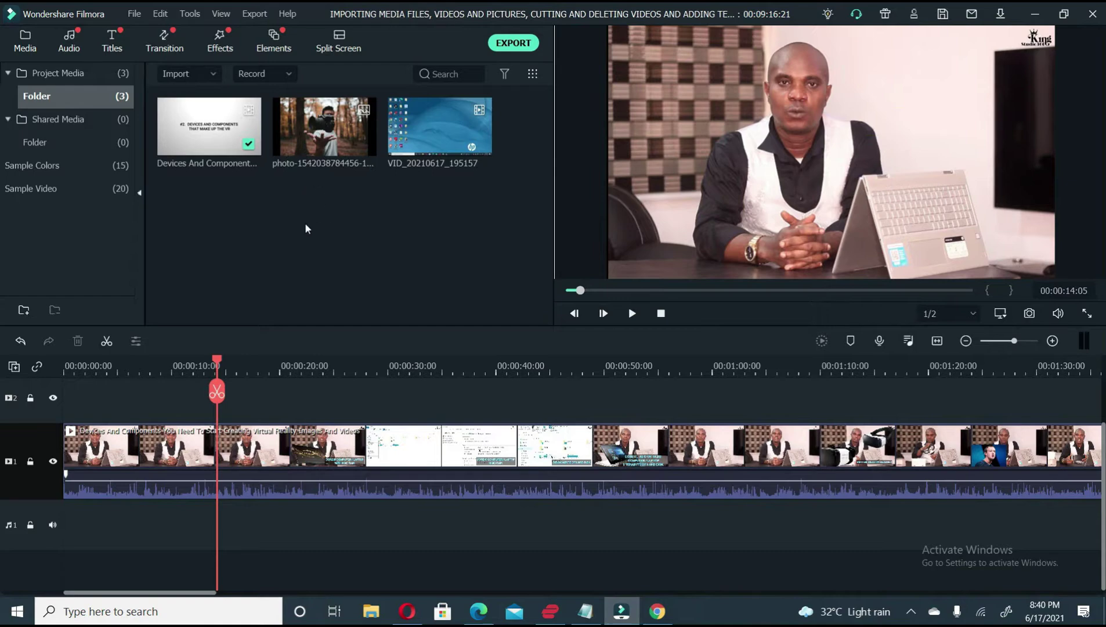
left_click(213, 73)
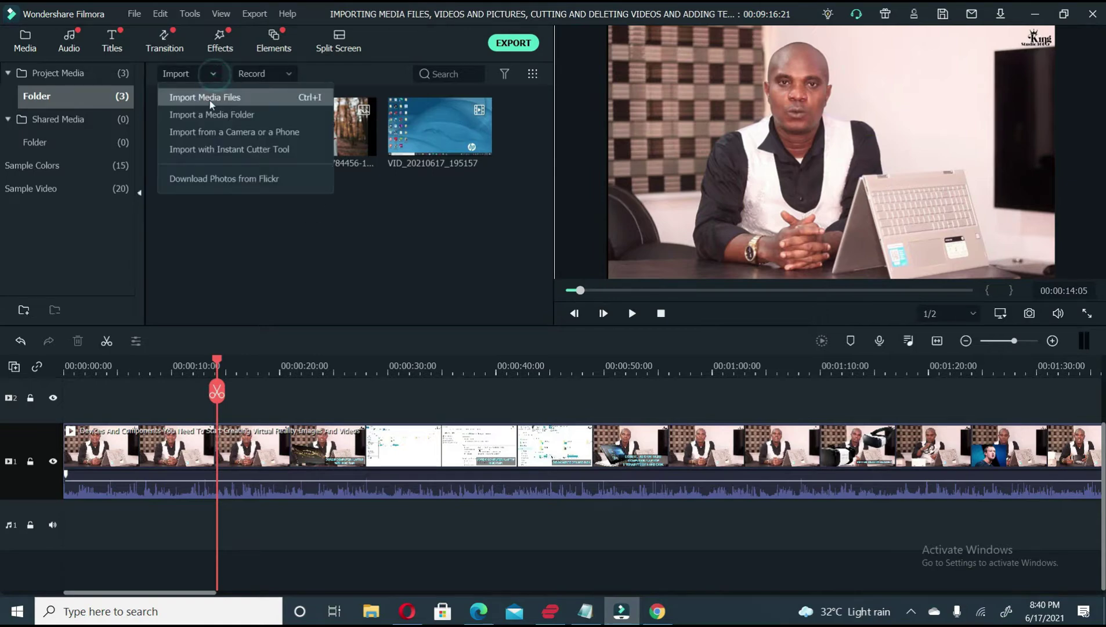
left_click(210, 99)
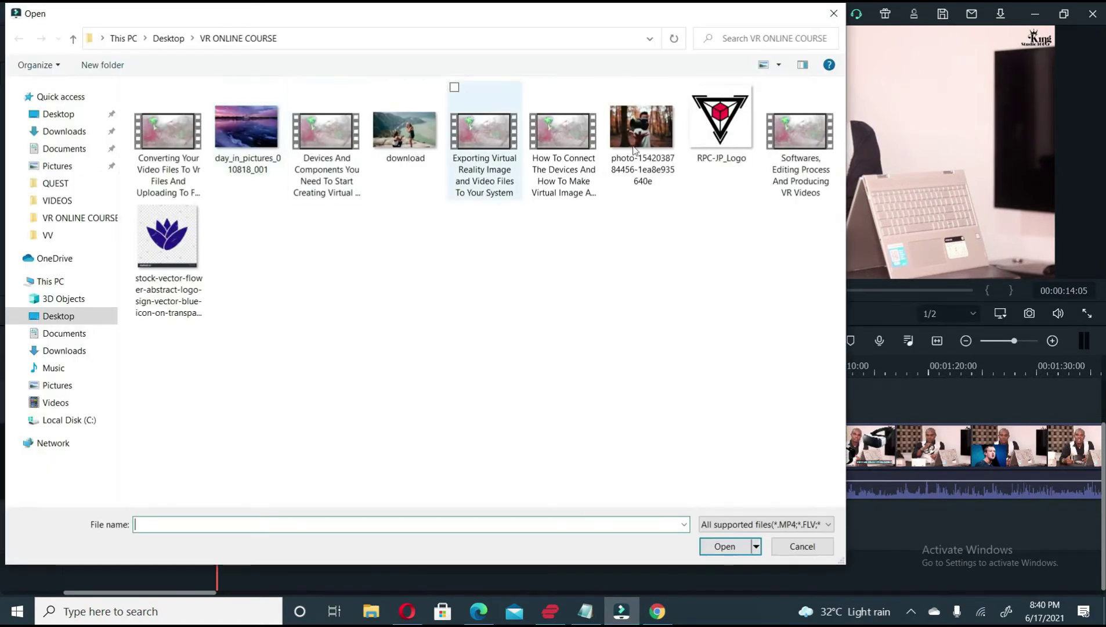
double_click(727, 138)
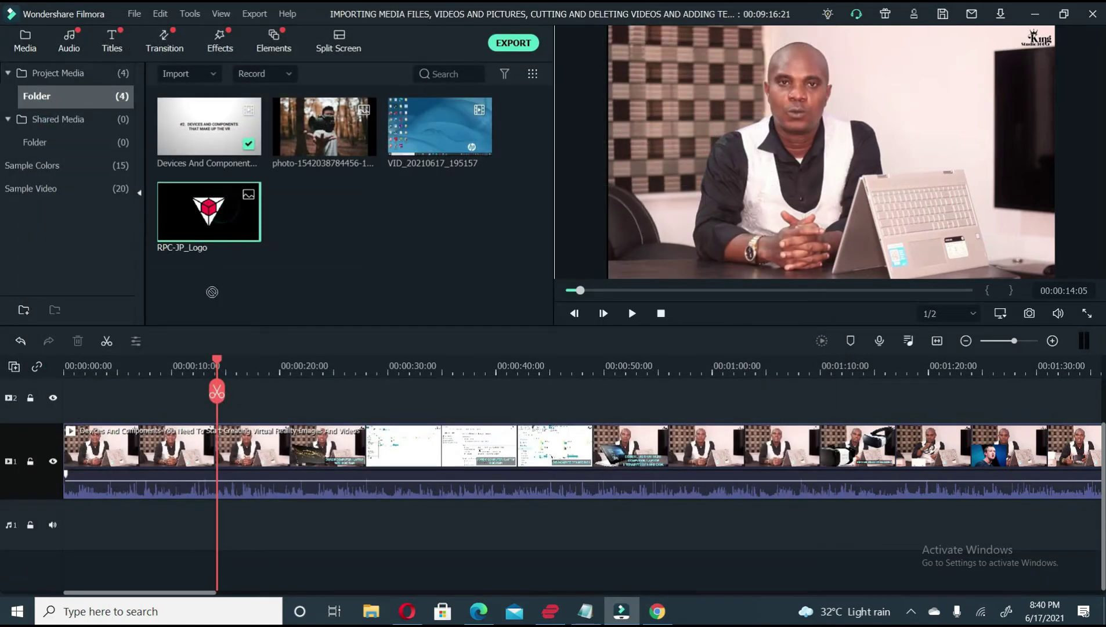
- Place RPC-JP_Logo on video track 2 at the playhead, then shrink it into the upper-left corner of the video frame
left_click_drag(212, 291, 204, 407)
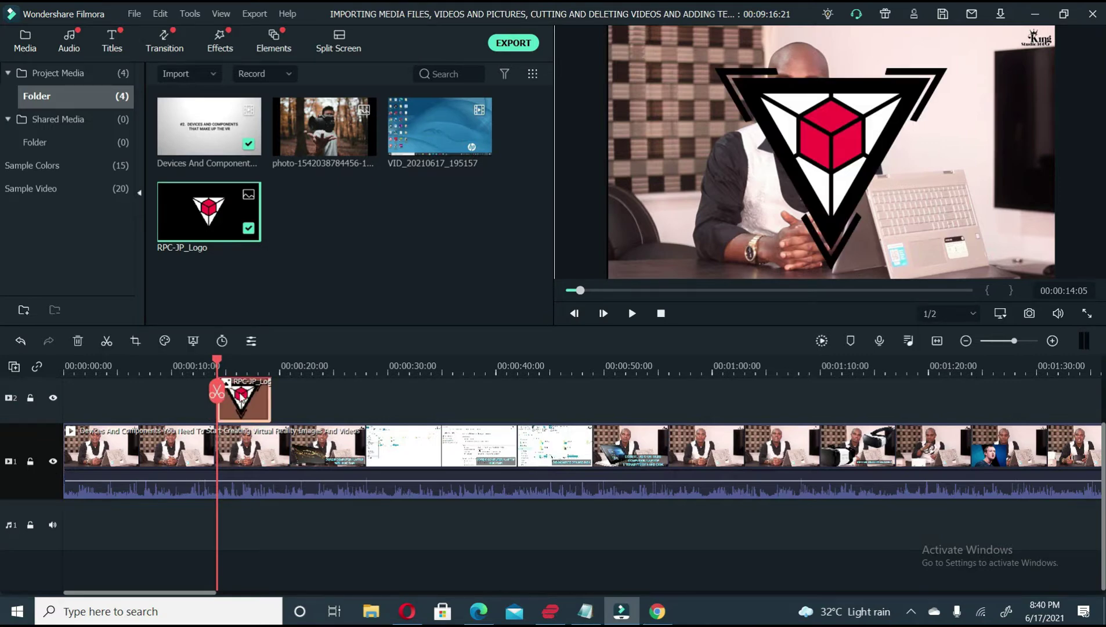
double_click(240, 400)
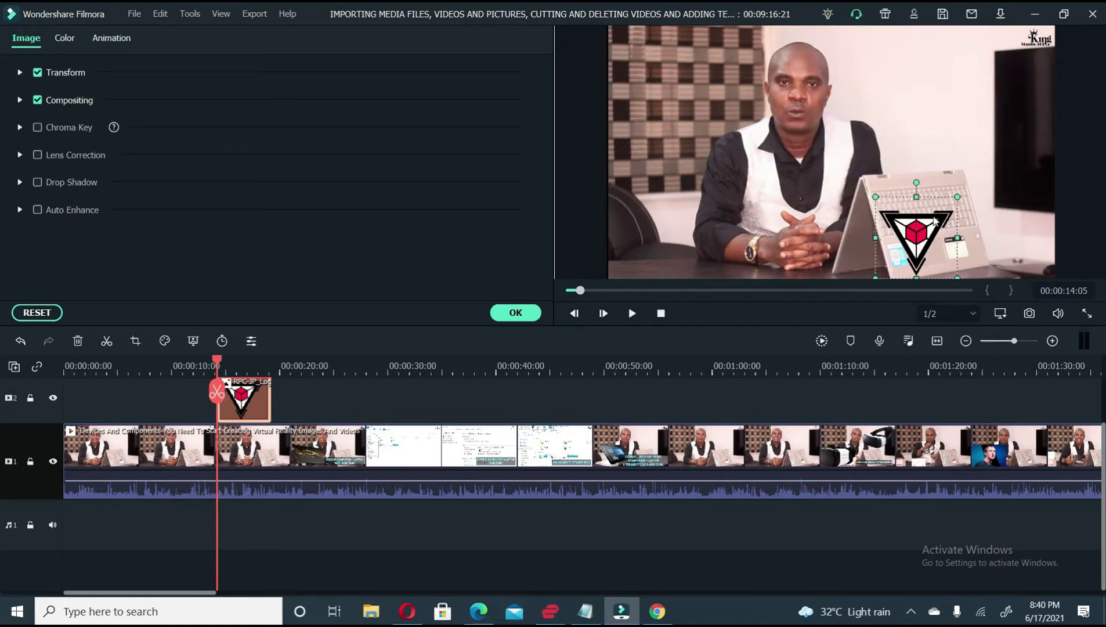
left_click_drag(935, 220, 659, 38)
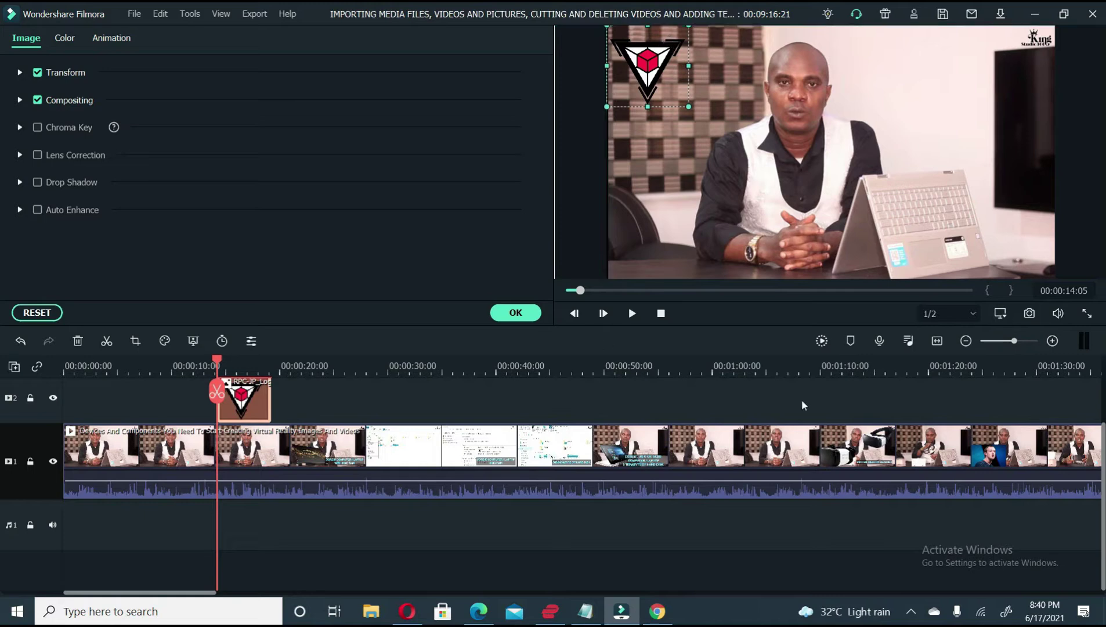
- Launch Adobe Photoshop
left_click(149, 611)
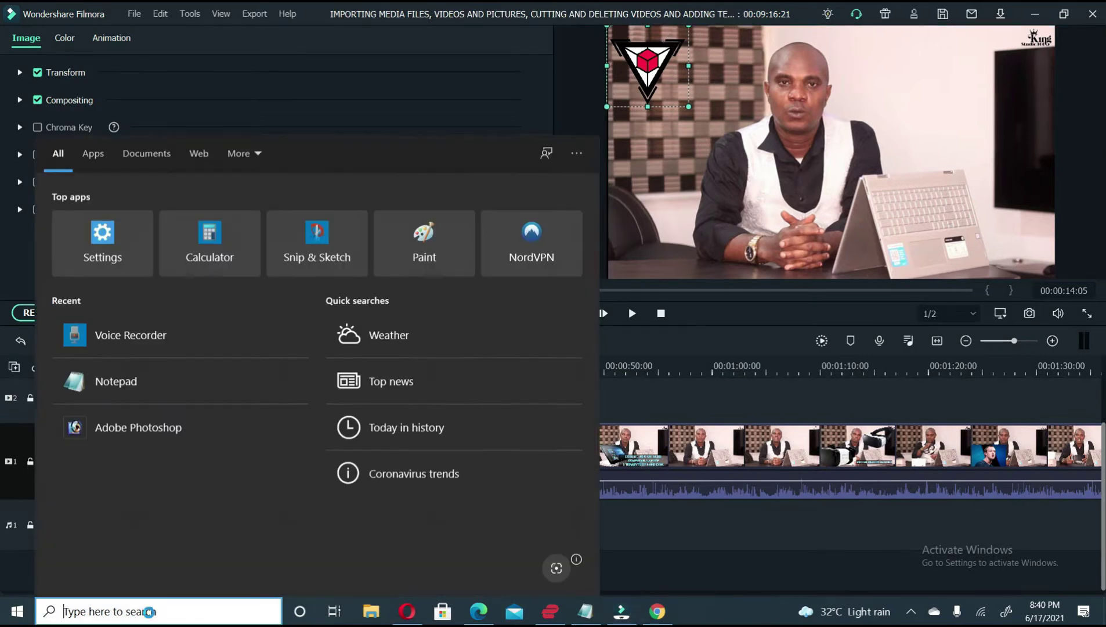
type("PHOT")
key("Escape")
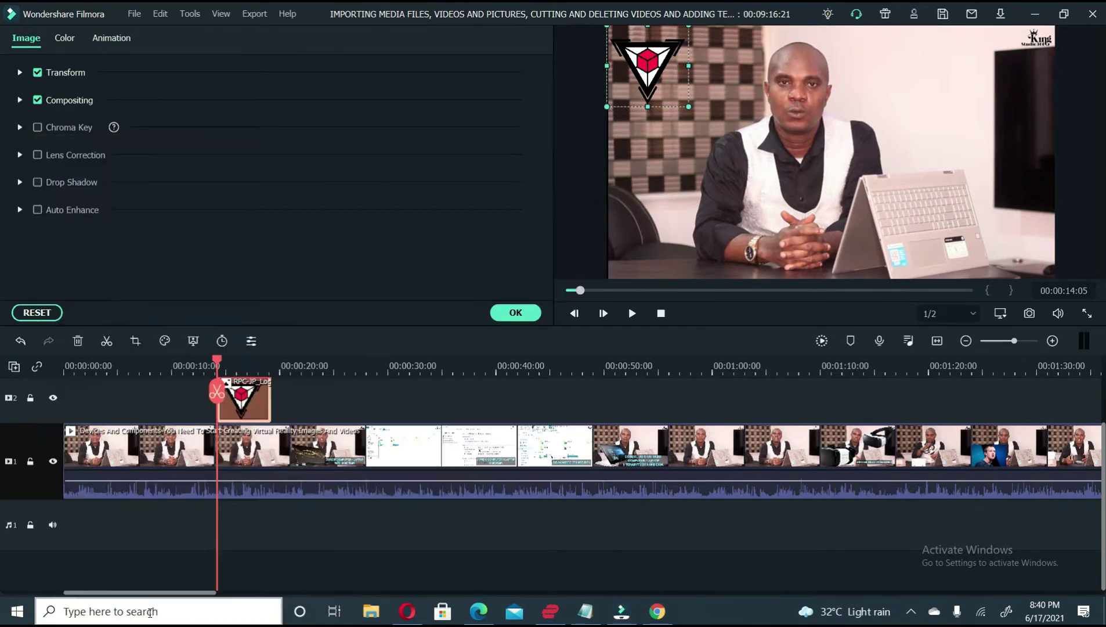
left_click(911, 612)
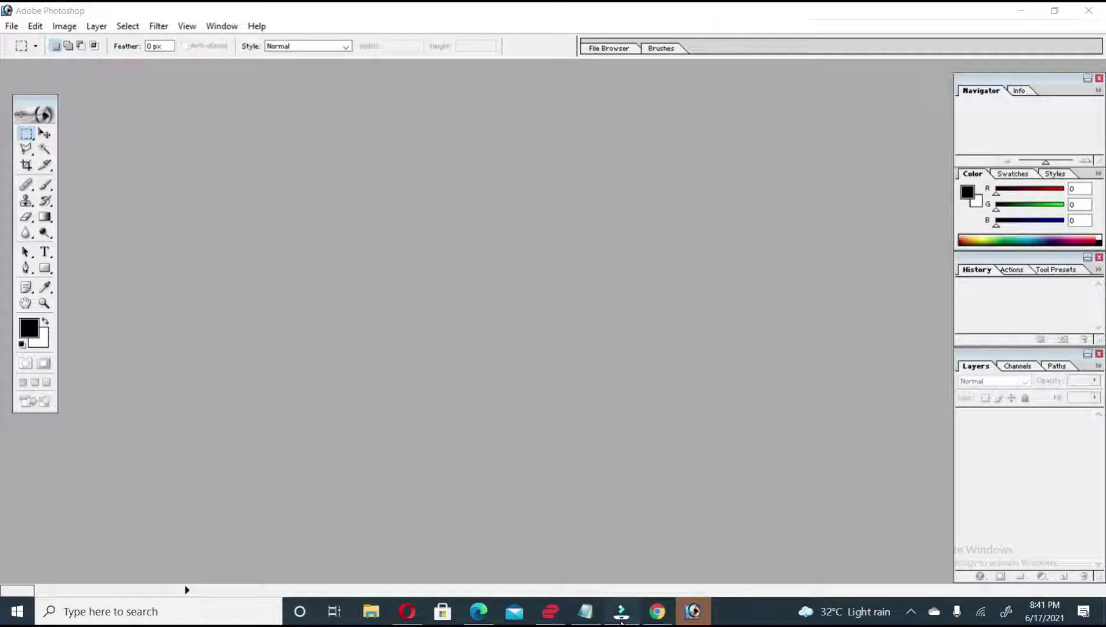
- Return to Filmora and enlarge the logo overlay from its lower-right corner to nearly the full height of the video frame
left_click(621, 616)
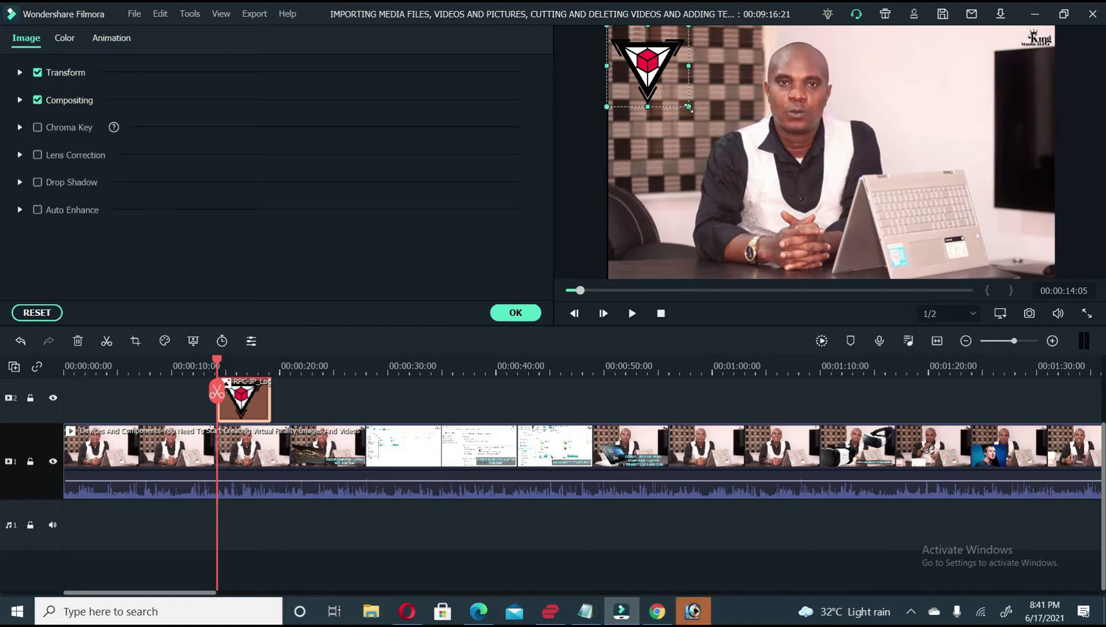
left_click_drag(689, 107, 847, 265)
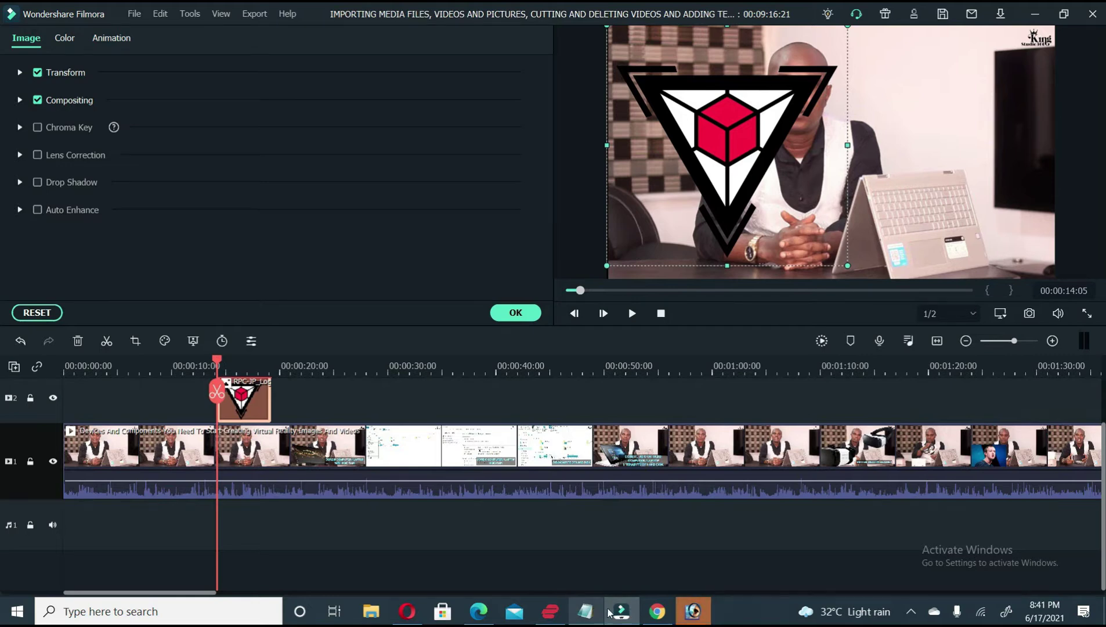
- Switch to Photoshop, open RPC-JP_Logo from the VR ONLINE COURSE folder, and move its document window to the middle of the workspace
left_click(692, 611)
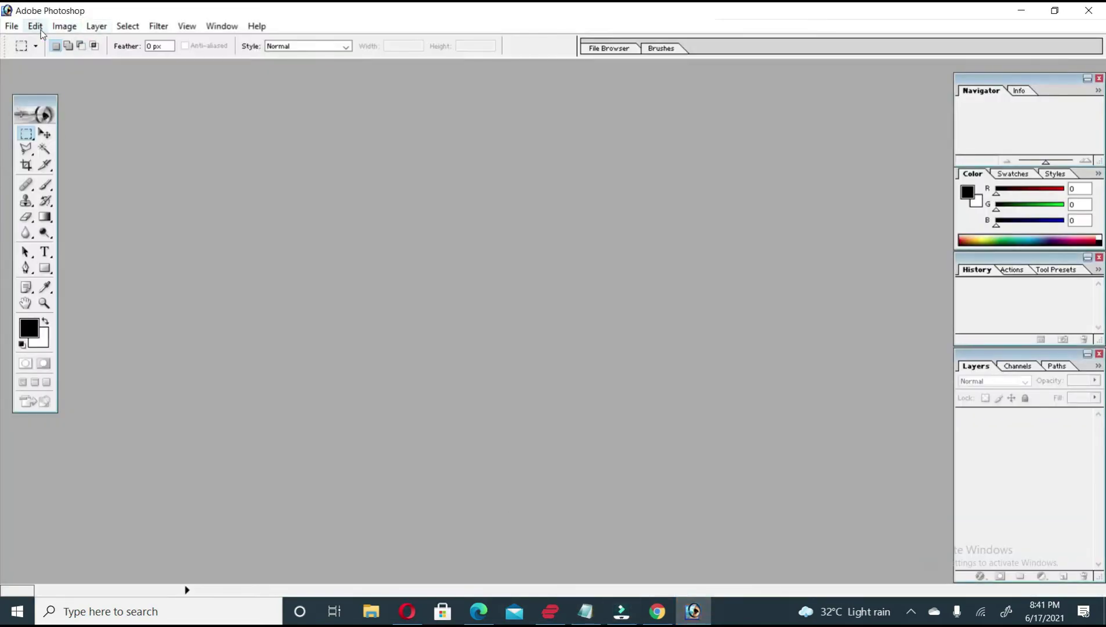
left_click(11, 26)
left_click(22, 63)
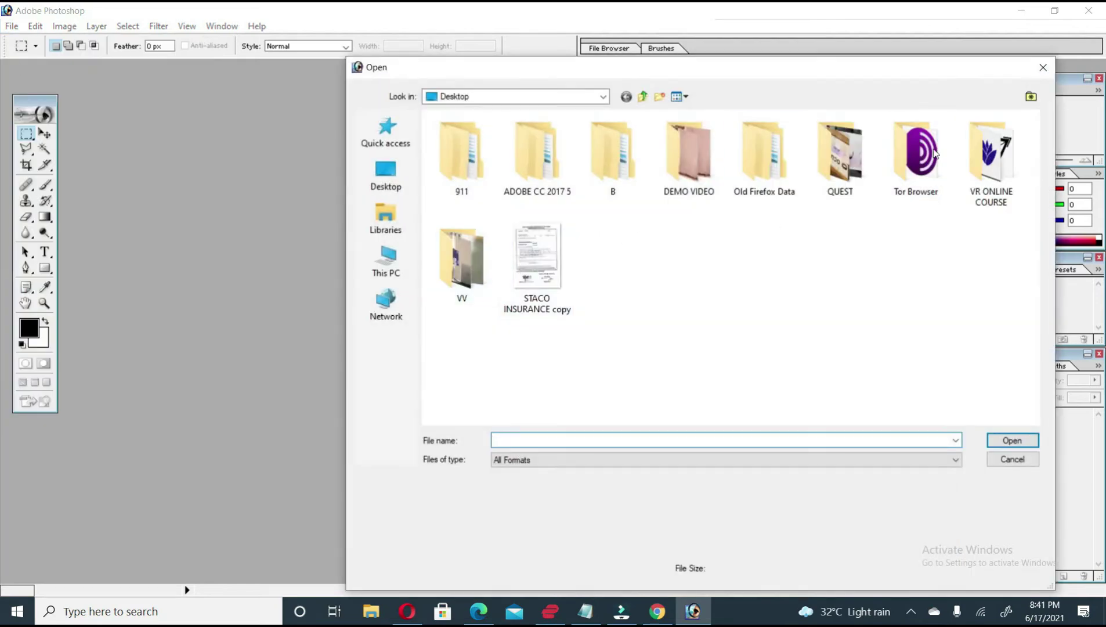
double_click(1007, 151)
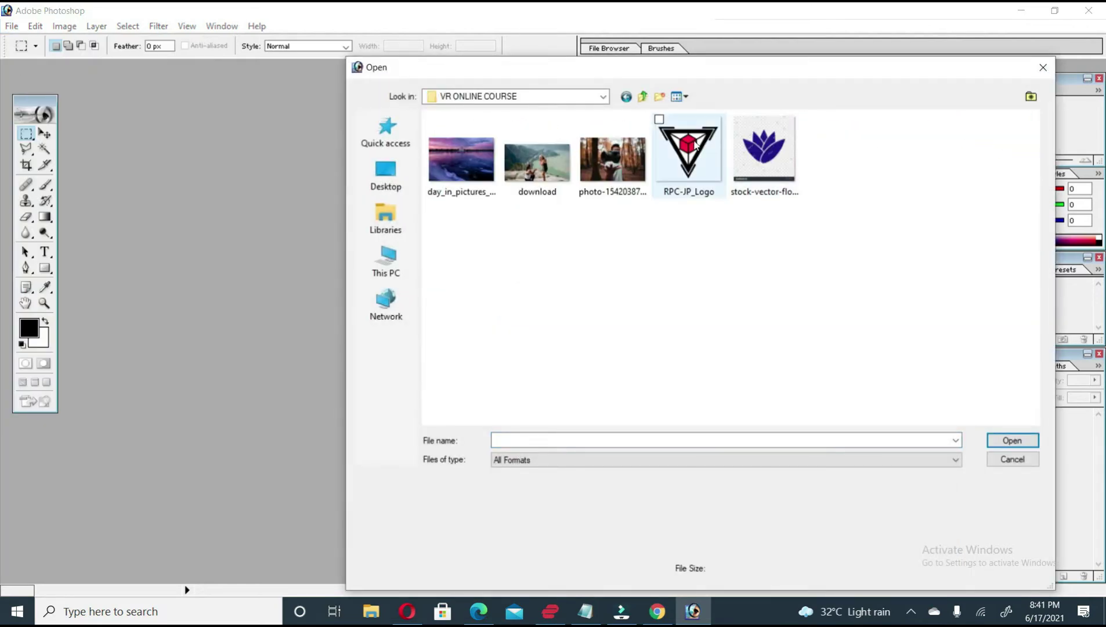
double_click(660, 118)
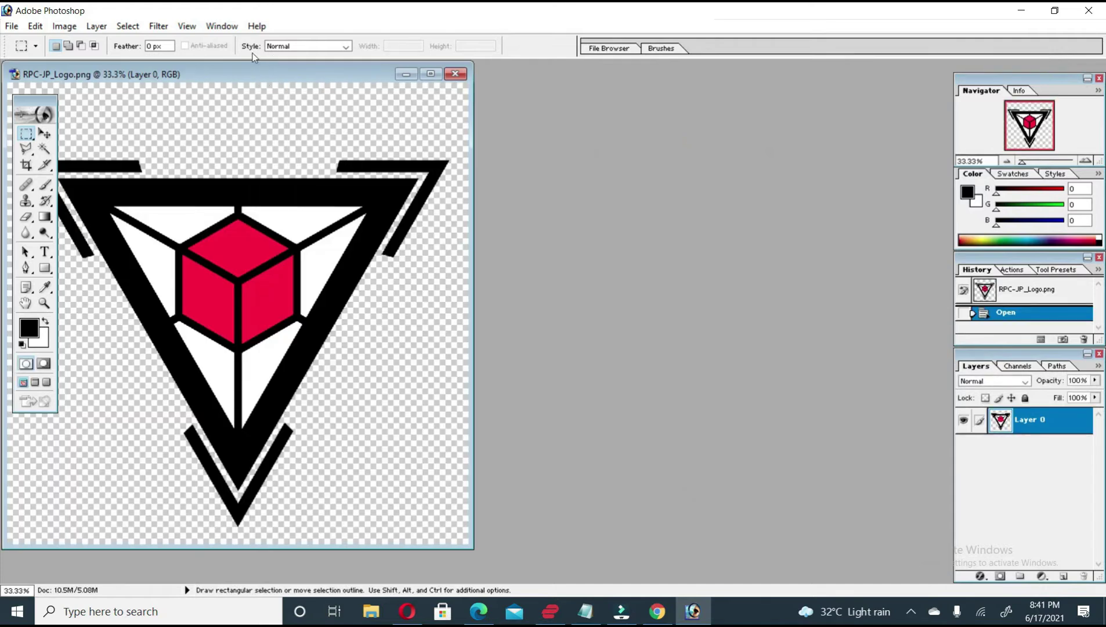
left_click_drag(250, 72, 498, 91)
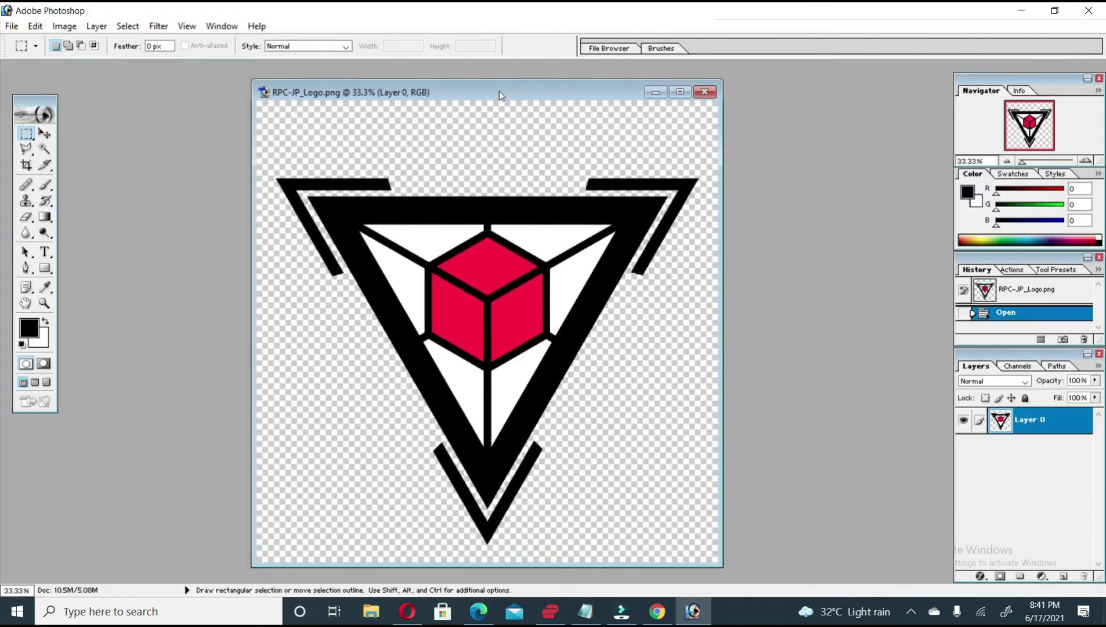
- Select each of the six white areas around the red cube with the Magic Wand and clear them to transparency
left_click(46, 150)
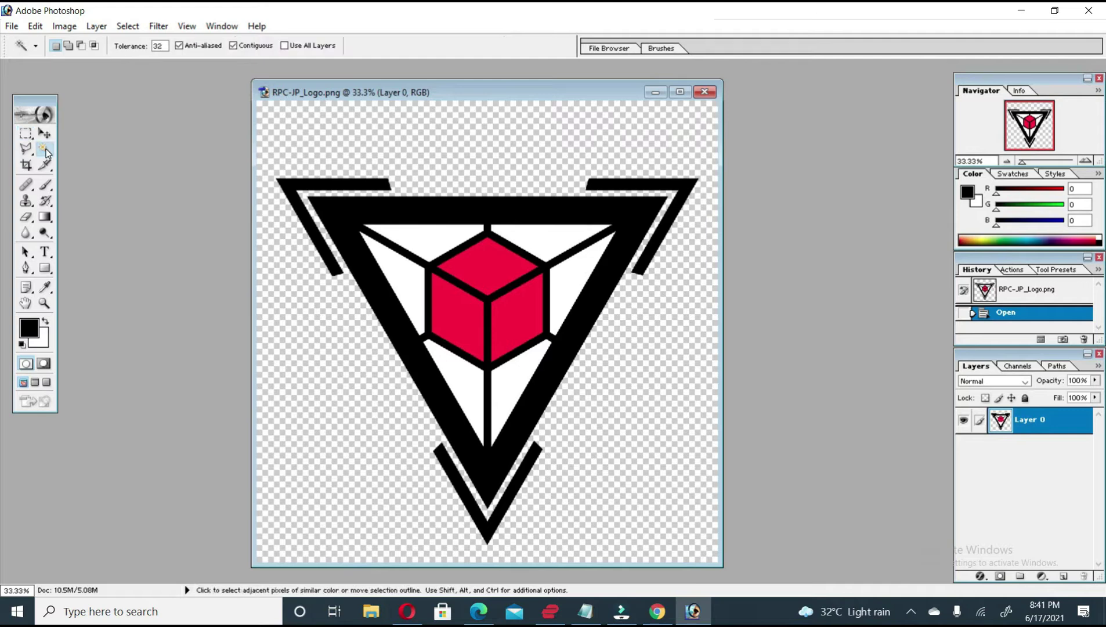
left_click(419, 245)
key("Delete")
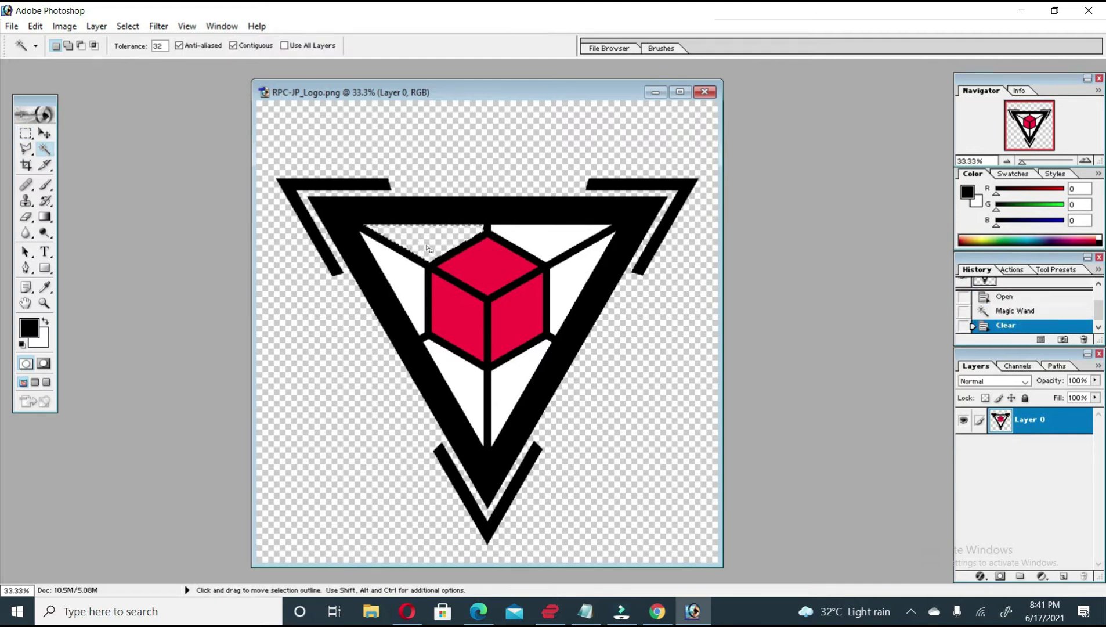
left_click(546, 243)
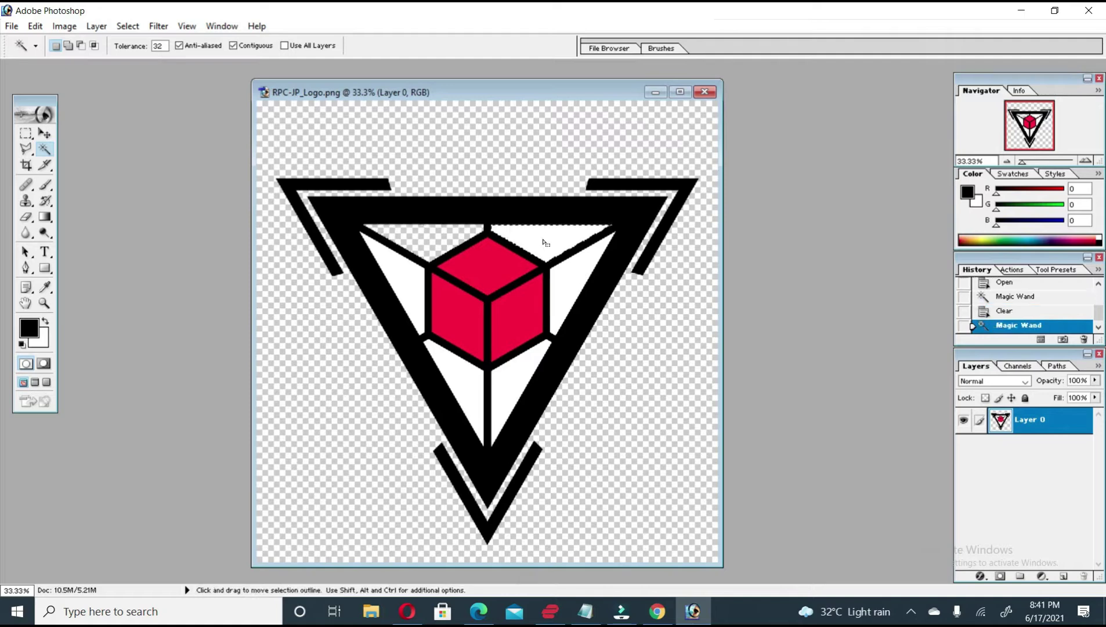
key("Delete")
left_click(571, 283)
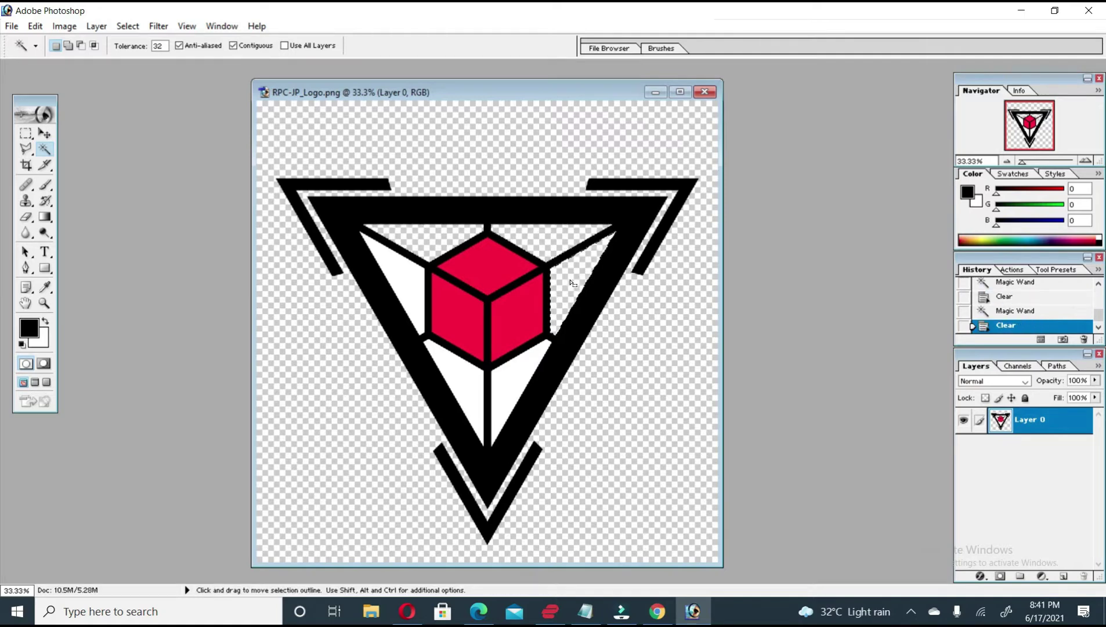
left_click(505, 396)
key("Delete")
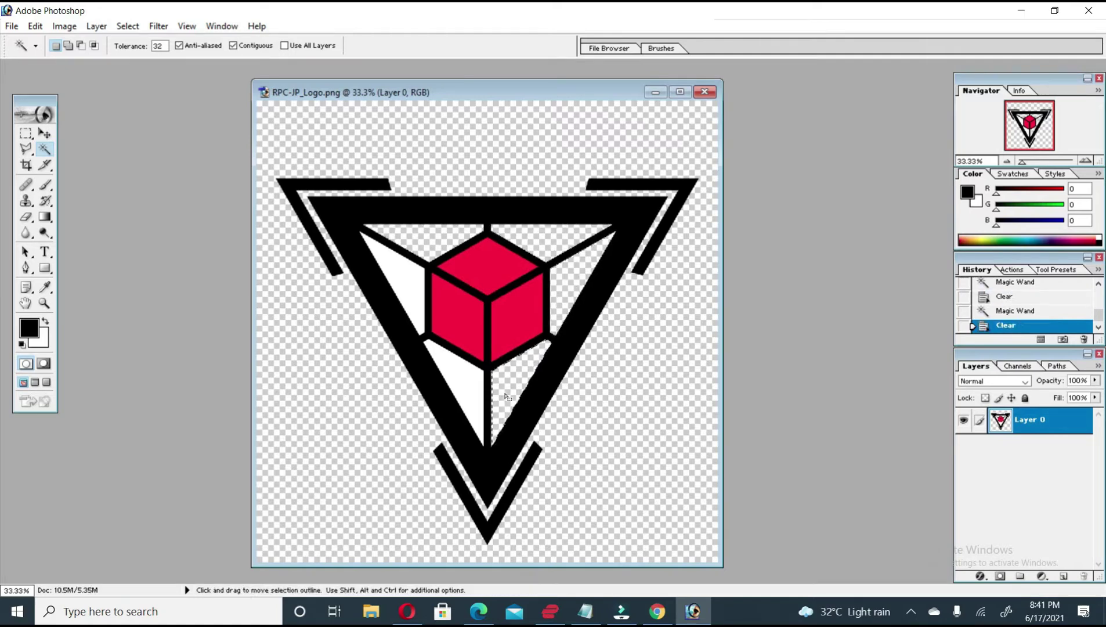
left_click(455, 374)
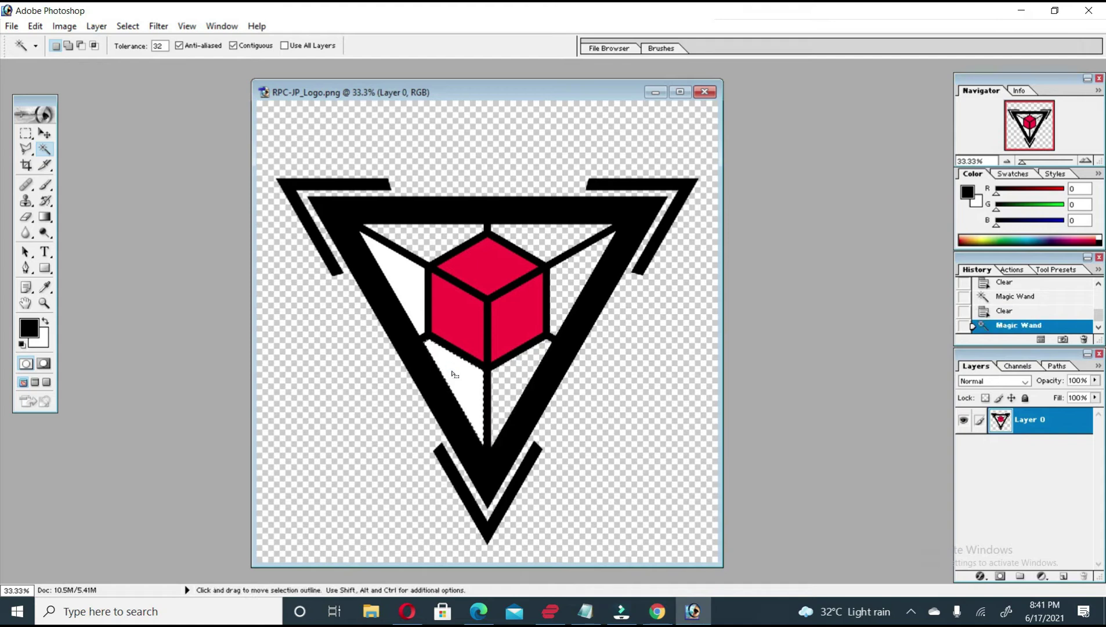
key("Delete")
left_click(414, 306)
key("Delete")
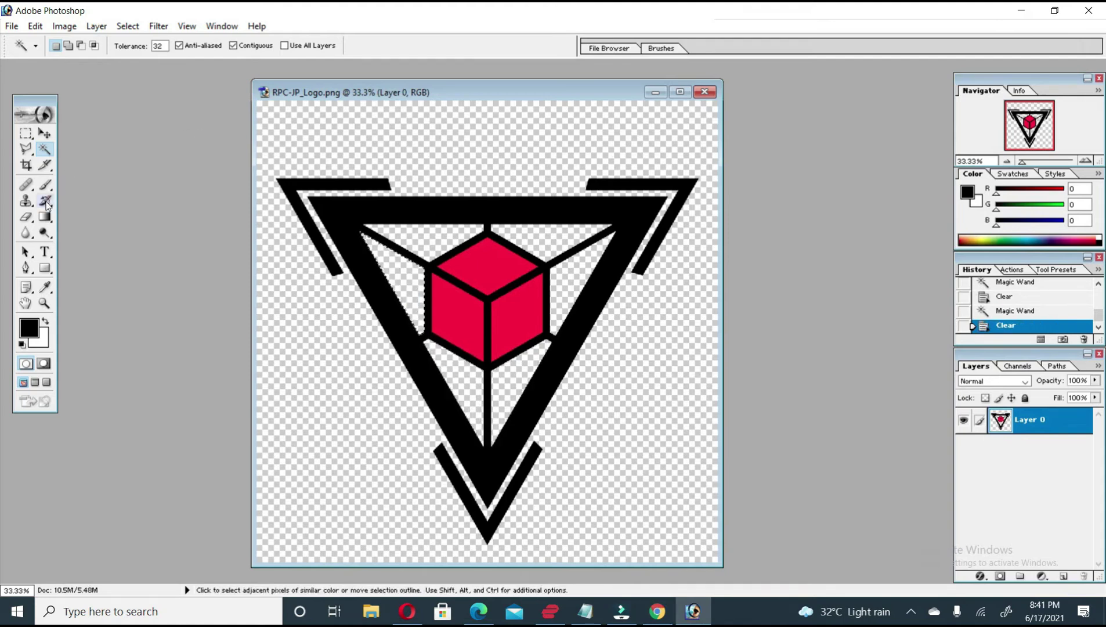
- Add the text KING.STUDIO360 above the upper edge of the black triangle
left_click(44, 251)
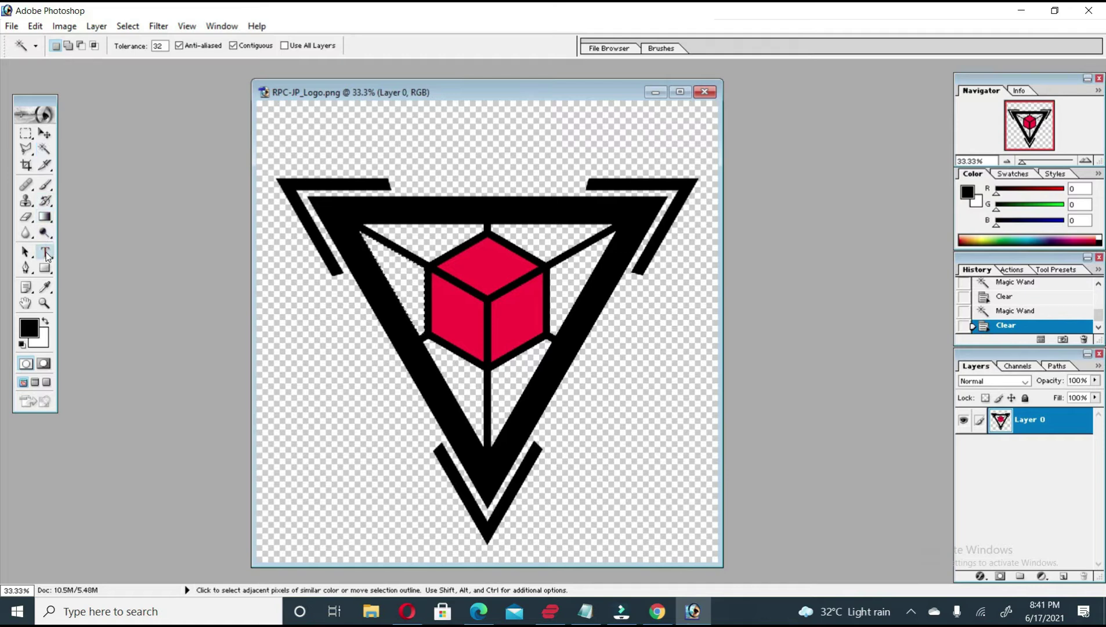
left_click(384, 157)
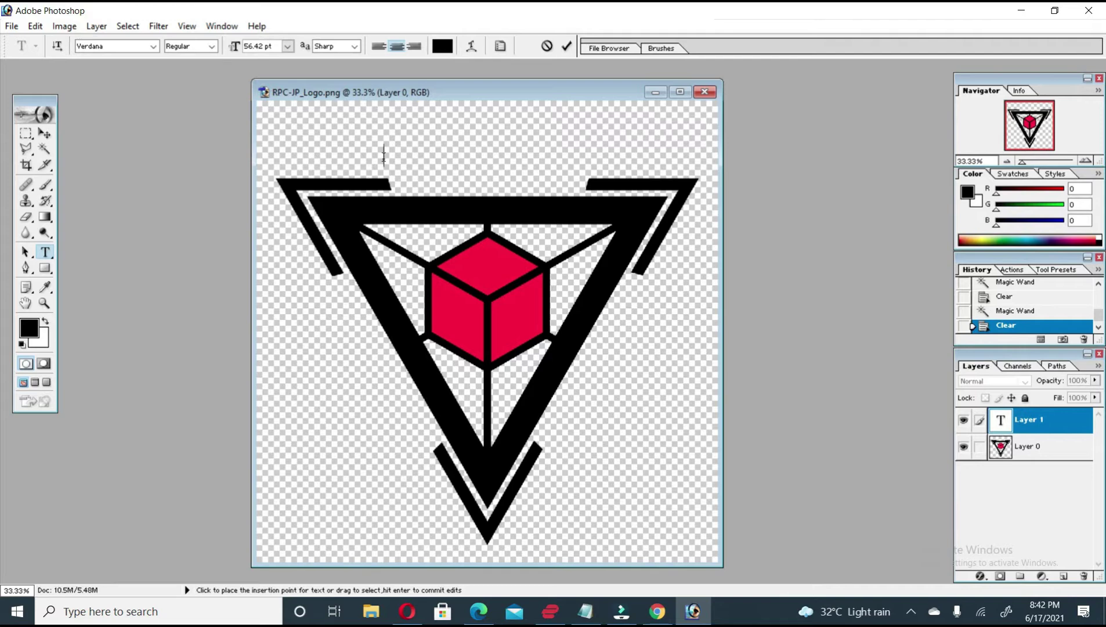
type("KUNG")
key("BackSpace")
key("BackSpace")
key("BackSpace")
type("ING.STUDIO")
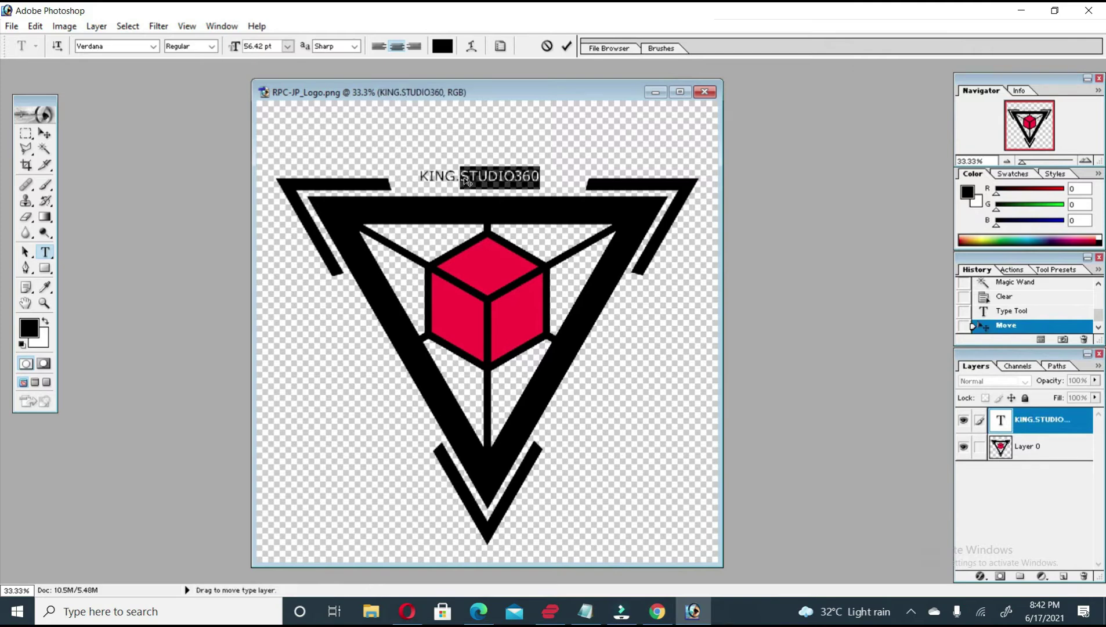
- Select the whole KING.STUDIO360 text and set it to 72 pt in the Bold style
left_click_drag(466, 182, 420, 180)
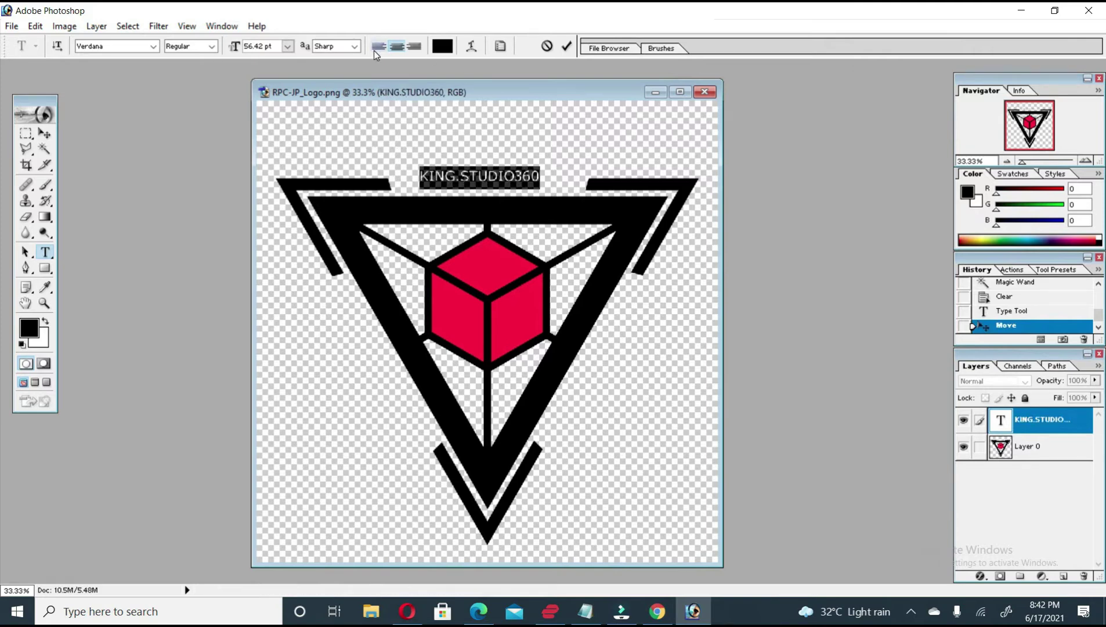
left_click(288, 47)
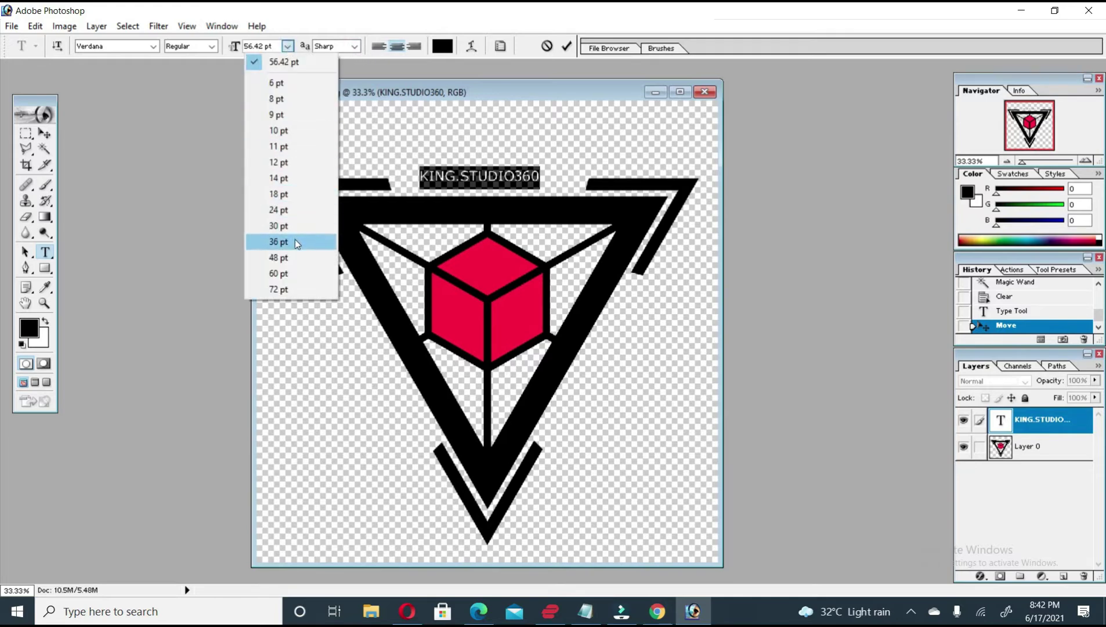
left_click(294, 262)
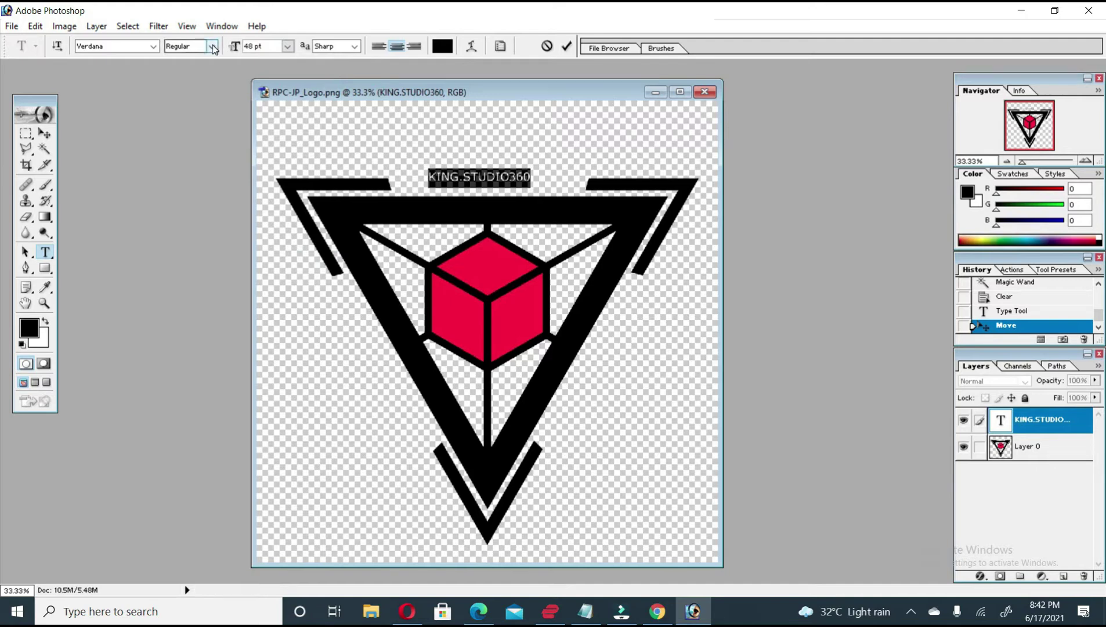
left_click(287, 46)
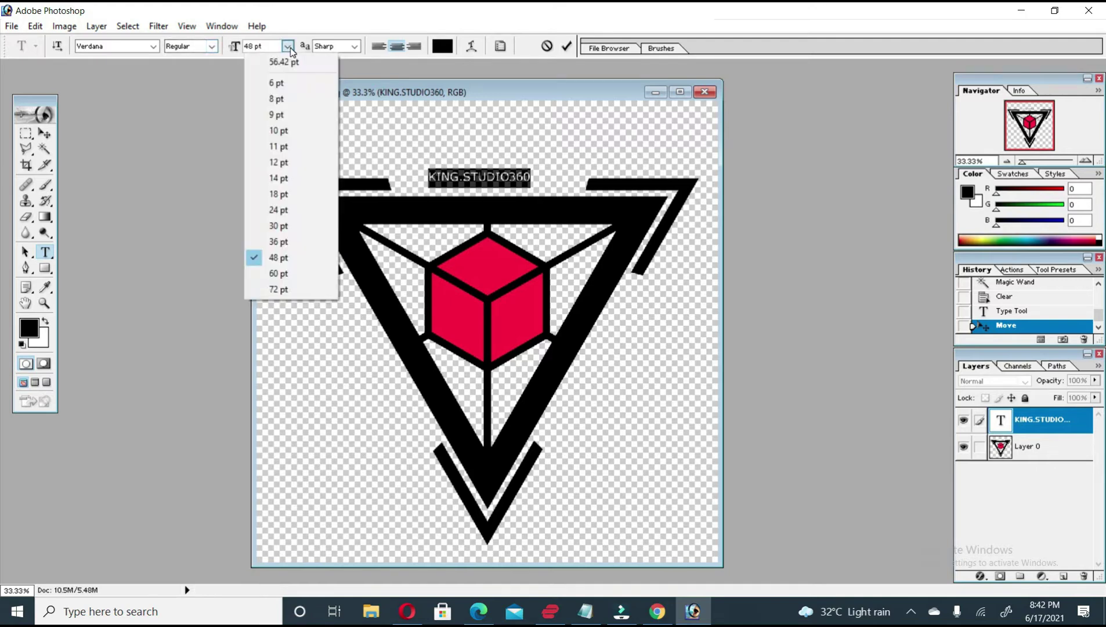
left_click(278, 289)
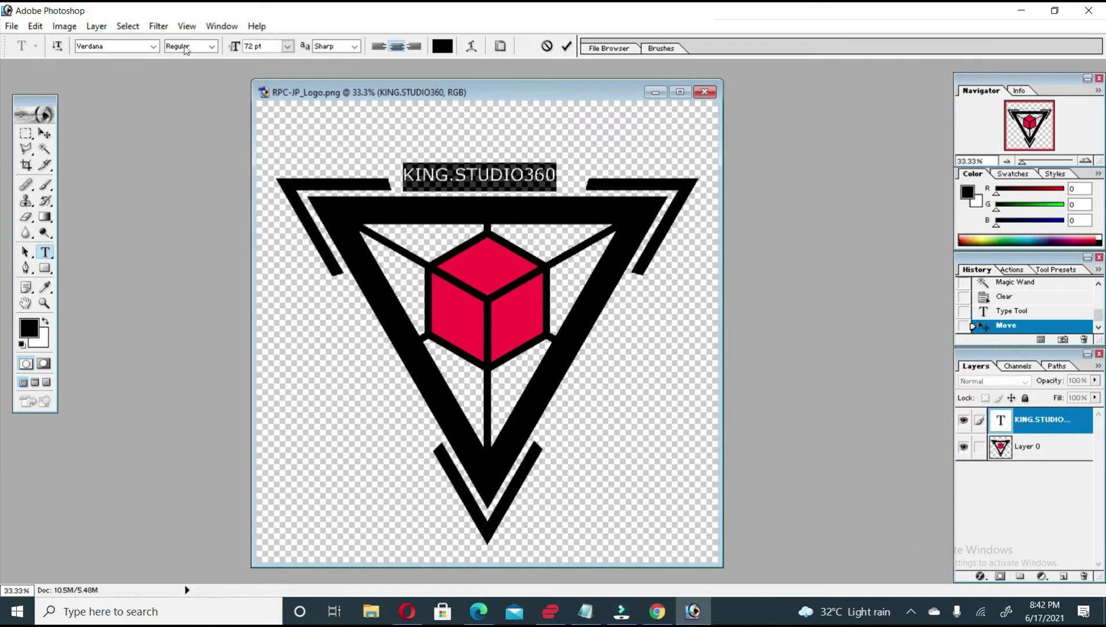
left_click(212, 46)
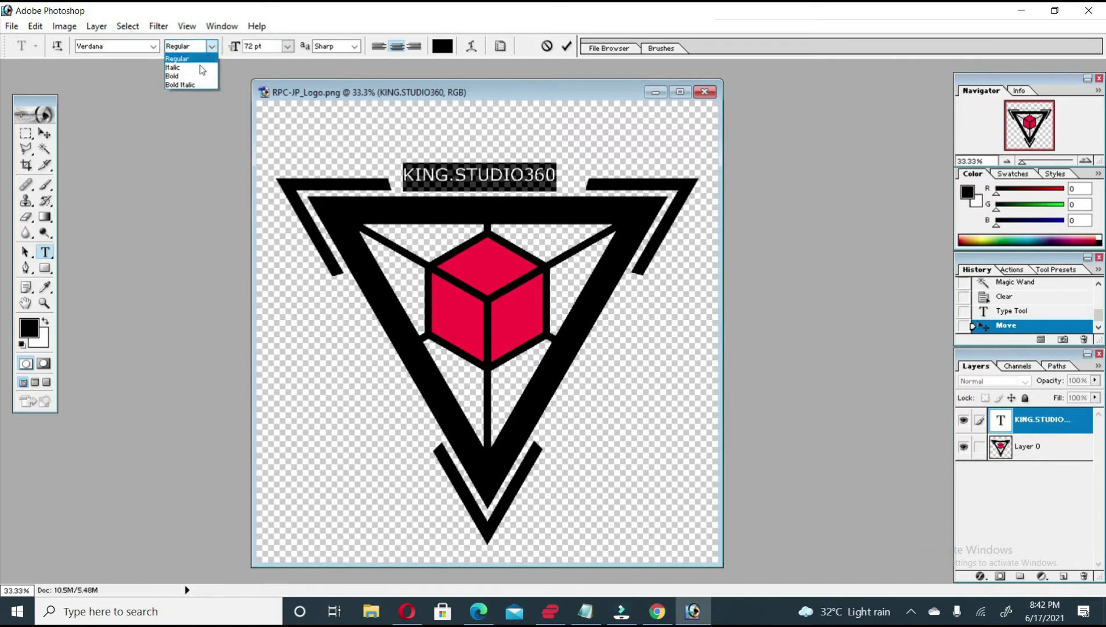
left_click(198, 76)
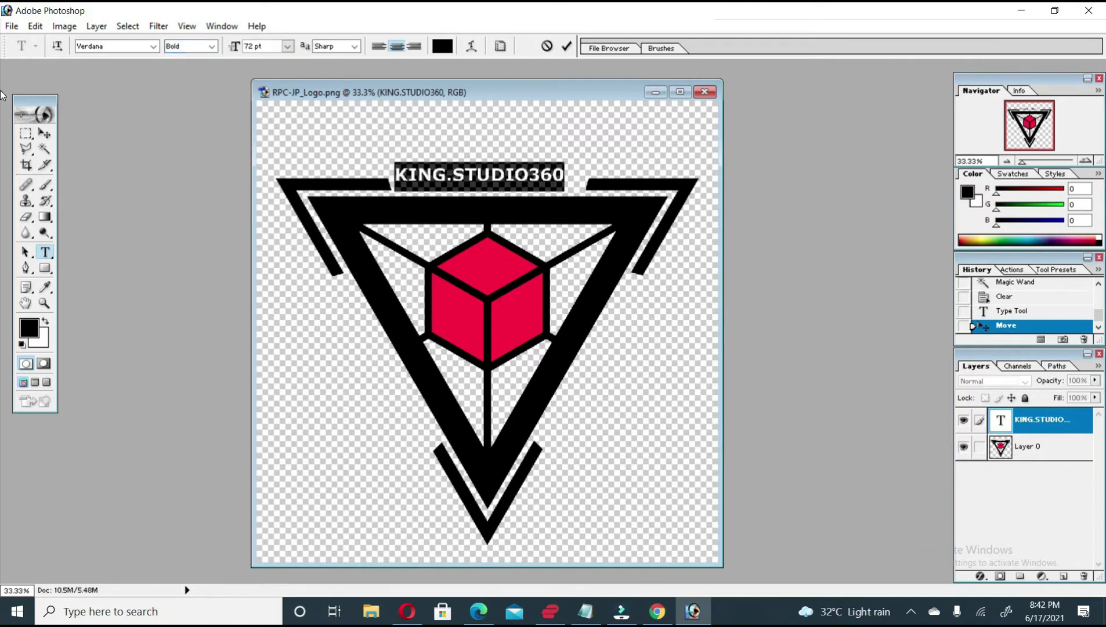
- Move the KING.STUDIO360 text between the logo's two upper corner brackets and change its colour to white (FFFFFF)
left_click(44, 133)
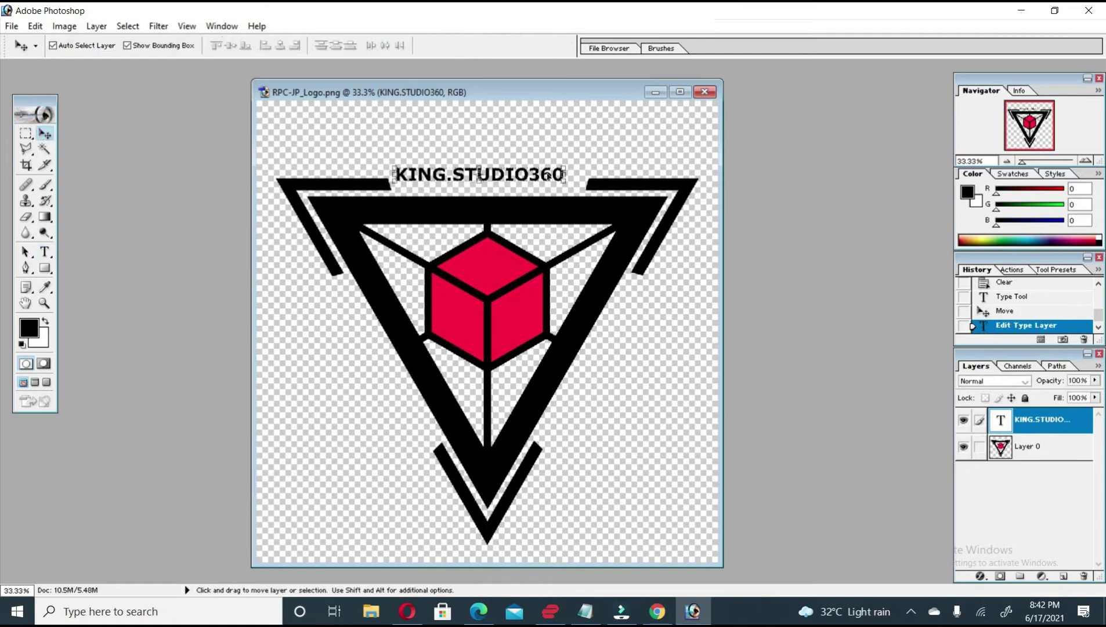
left_click_drag(535, 181, 545, 189)
key("t")
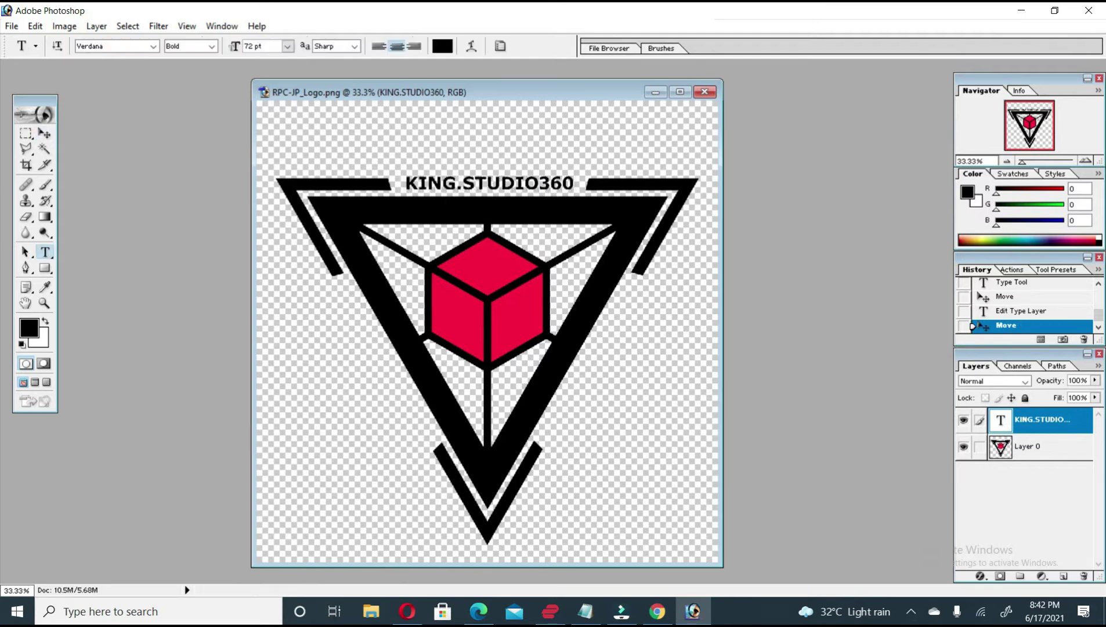
left_click(501, 186)
key("ctrl+a")
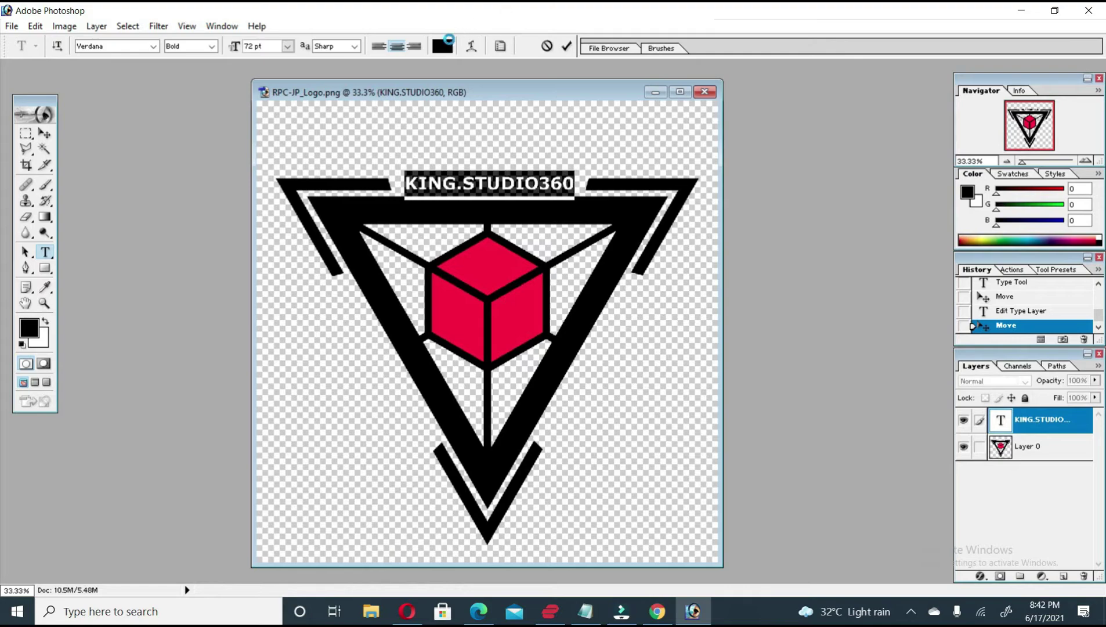
left_click(443, 45)
left_click_drag(269, 211, 238, 173)
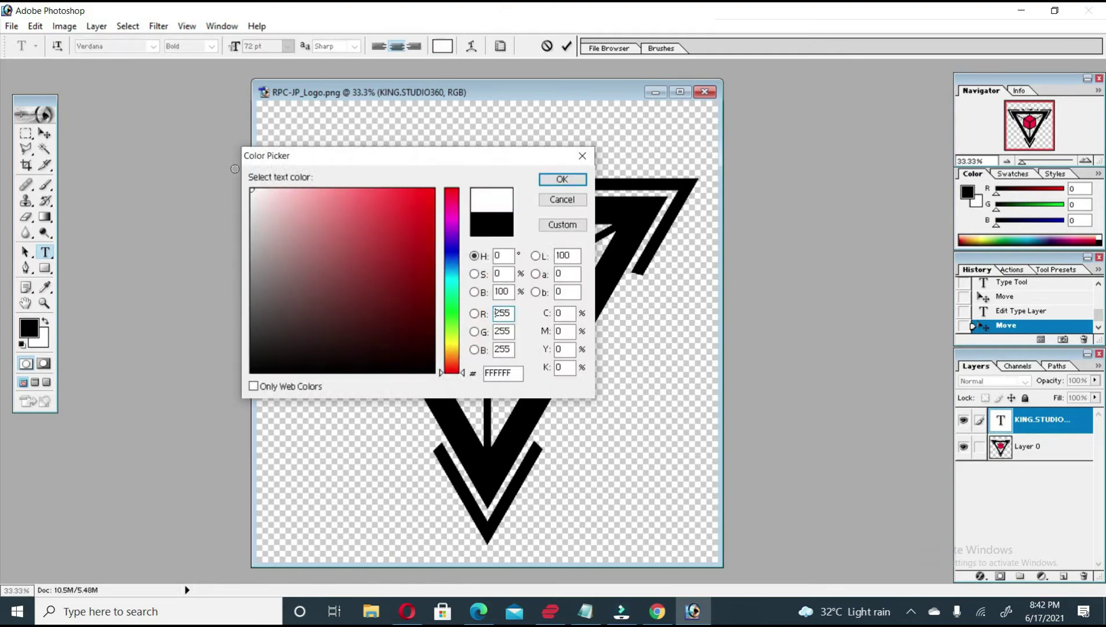
left_click(562, 179)
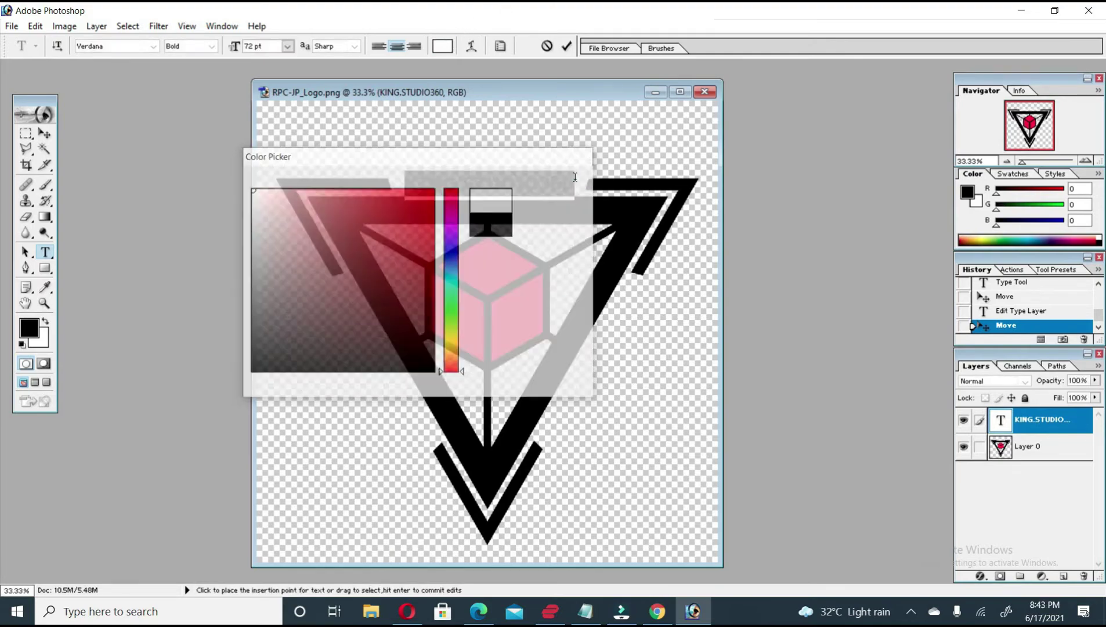
- Save the edited logo as LOGO in PNG format in the VR ONLINE COURSE folder, with interlacing set to None
left_click(14, 27)
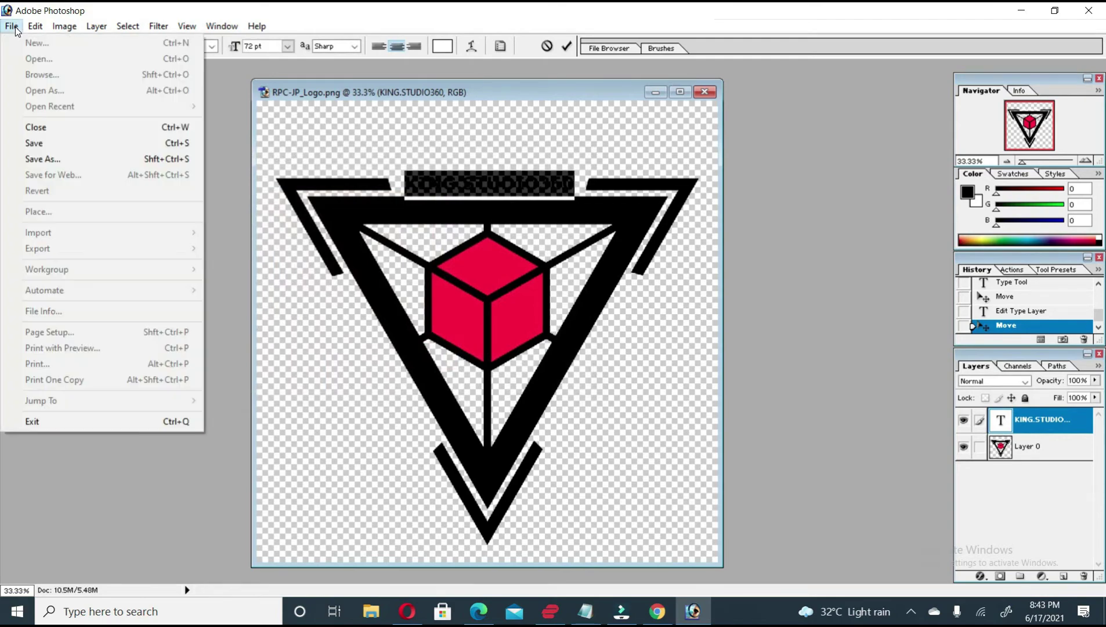
left_click(39, 155)
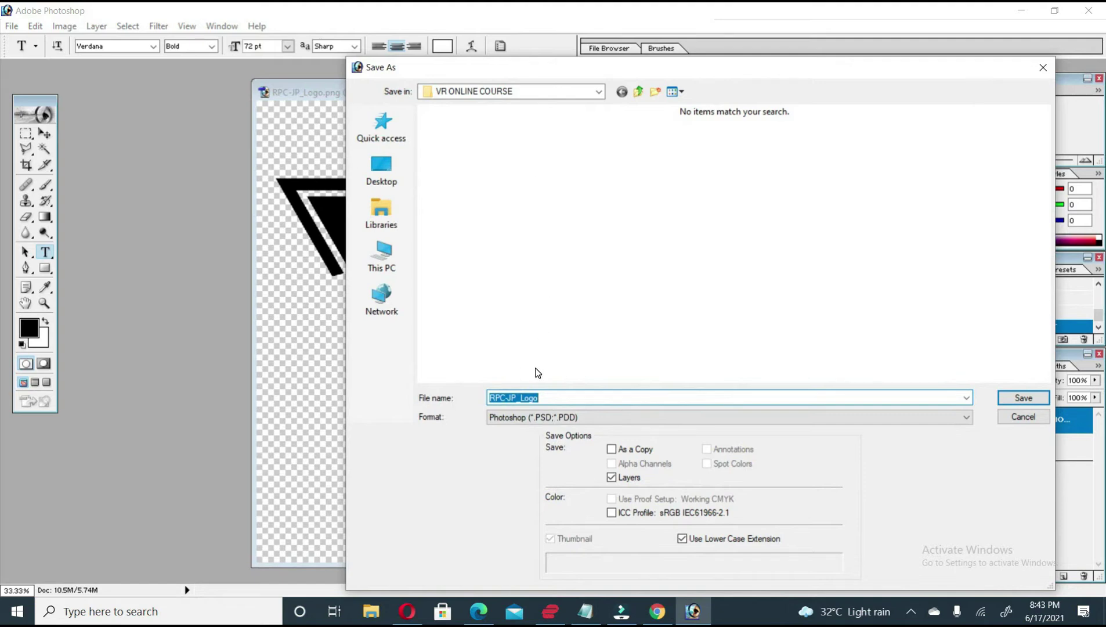
type("LOGO")
left_click(620, 418)
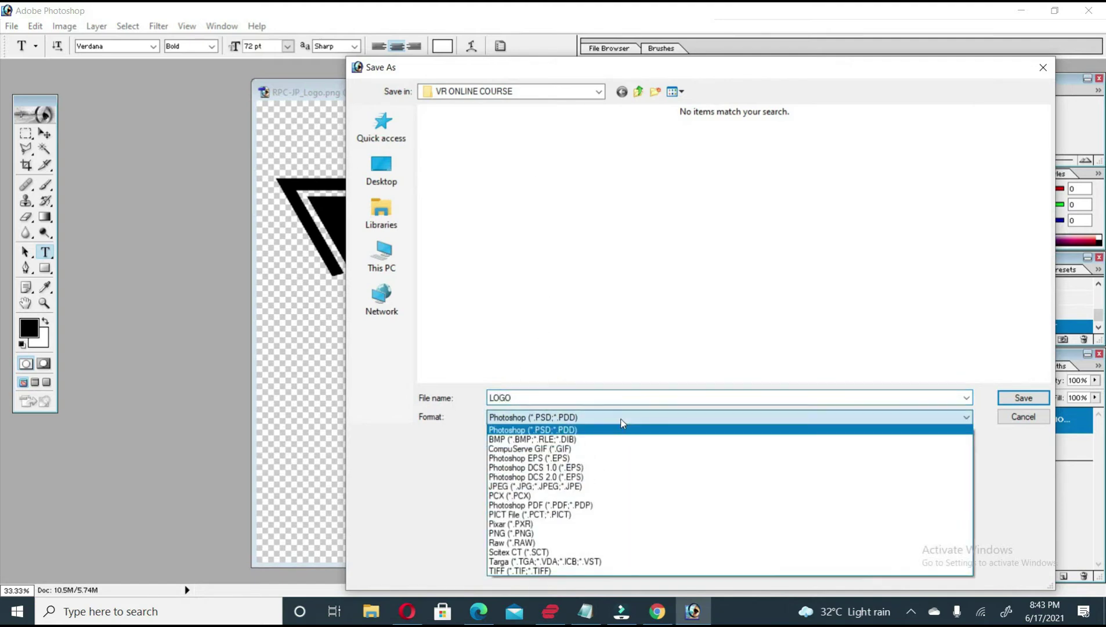
left_click(592, 534)
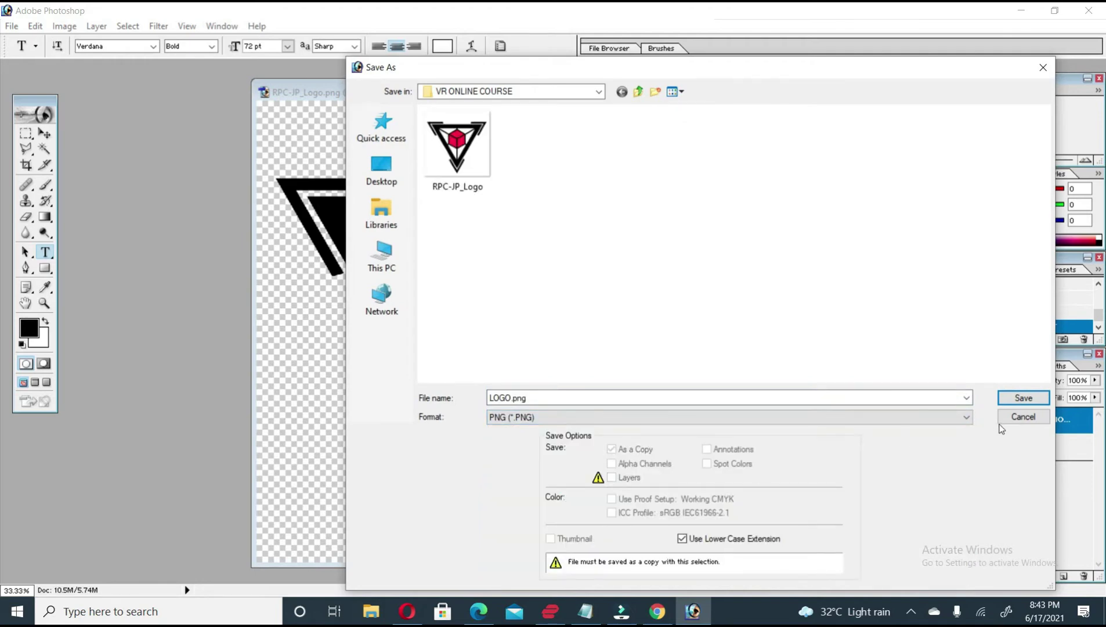
left_click(1023, 398)
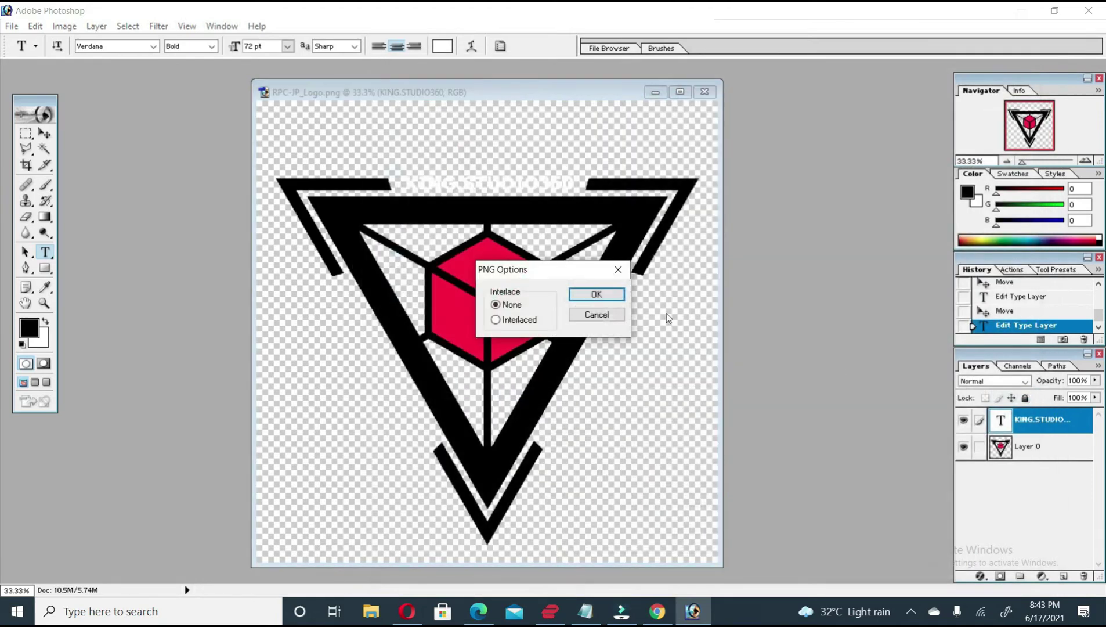
left_click(607, 294)
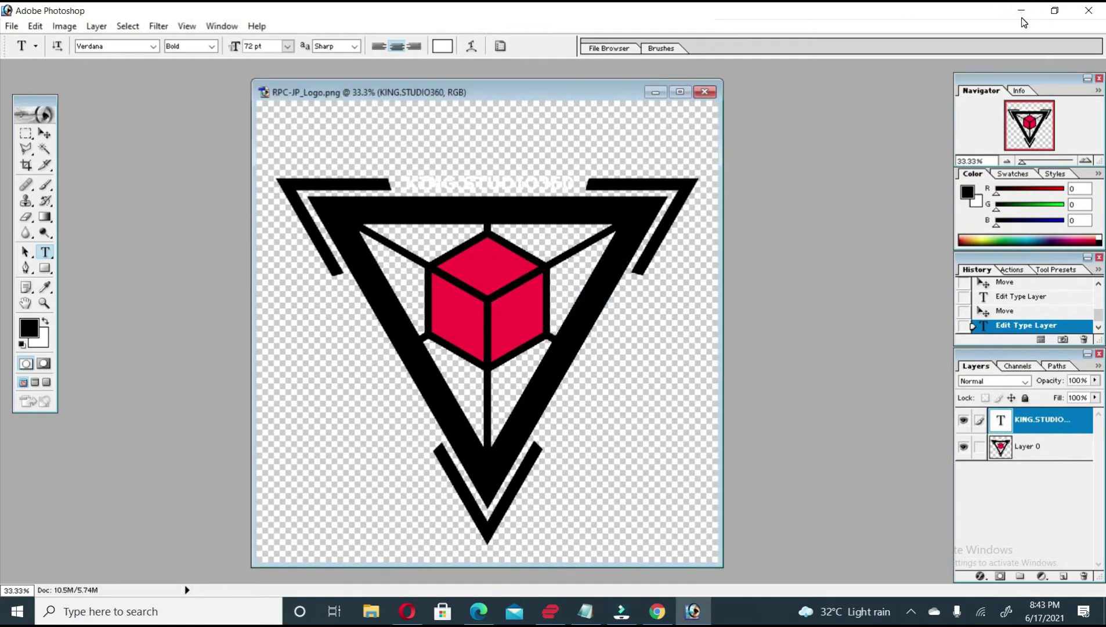
- Return to Filmora and close the logo overlay's image settings
left_click(1022, 10)
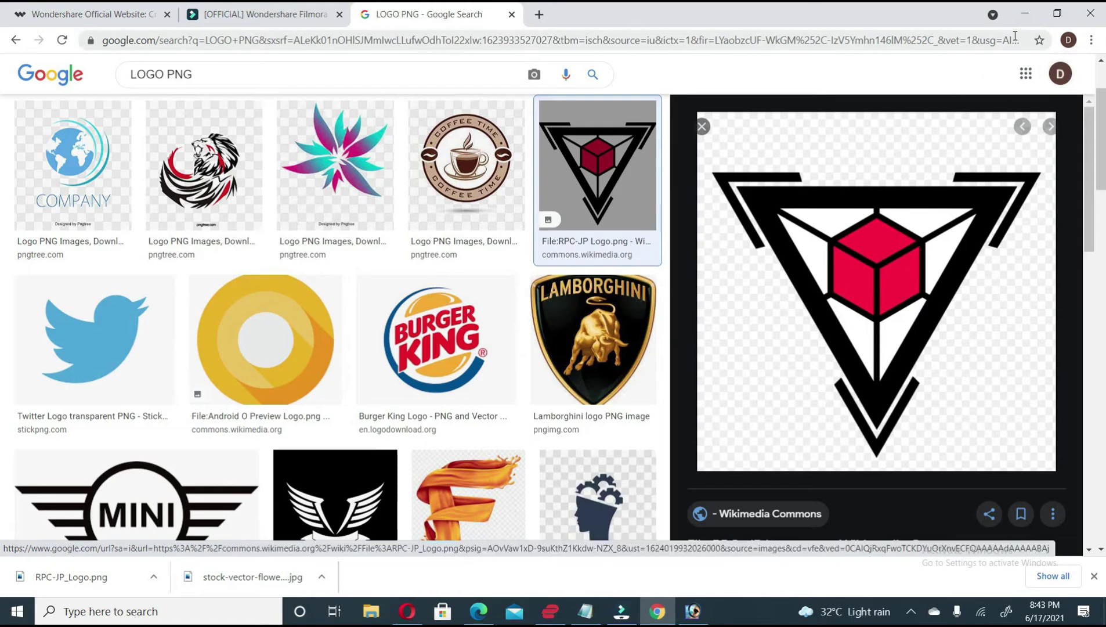
left_click(1025, 13)
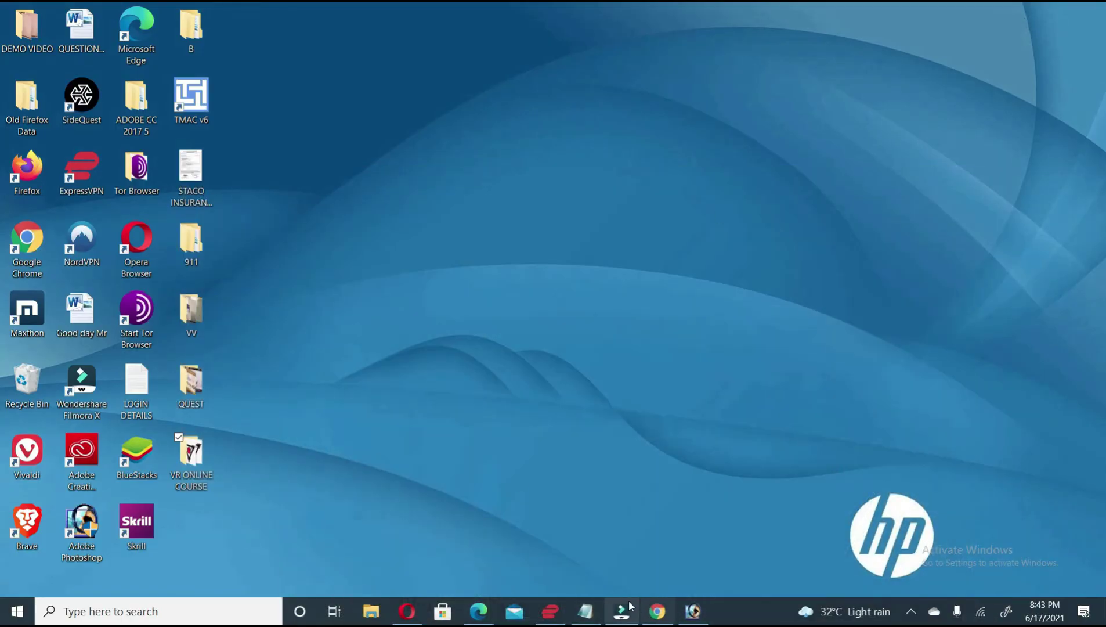
left_click(621, 611)
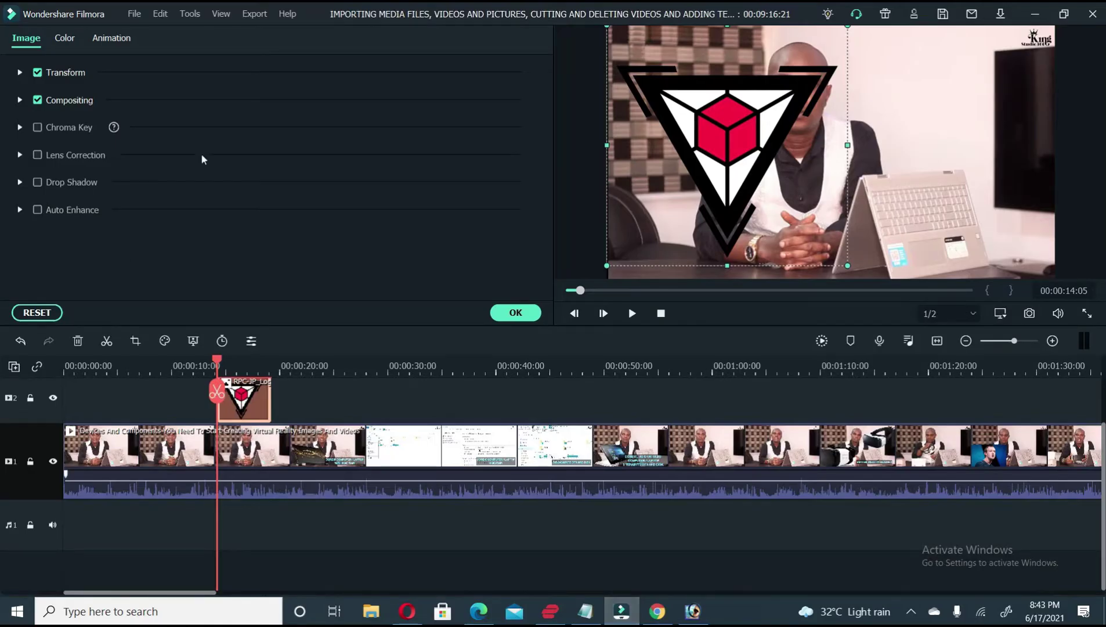
left_click(507, 316)
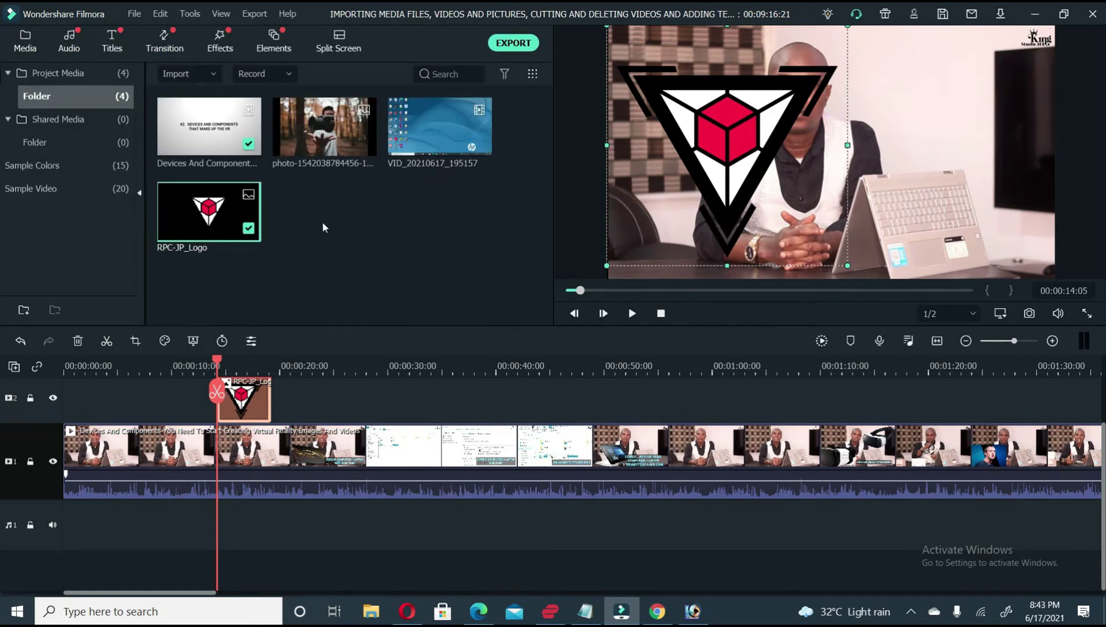
- Import LOGO from the VR ONLINE COURSE folder and place it on video track 2 at about 25 seconds, after the RPC-JP_Logo clip
left_click(213, 75)
left_click(213, 94)
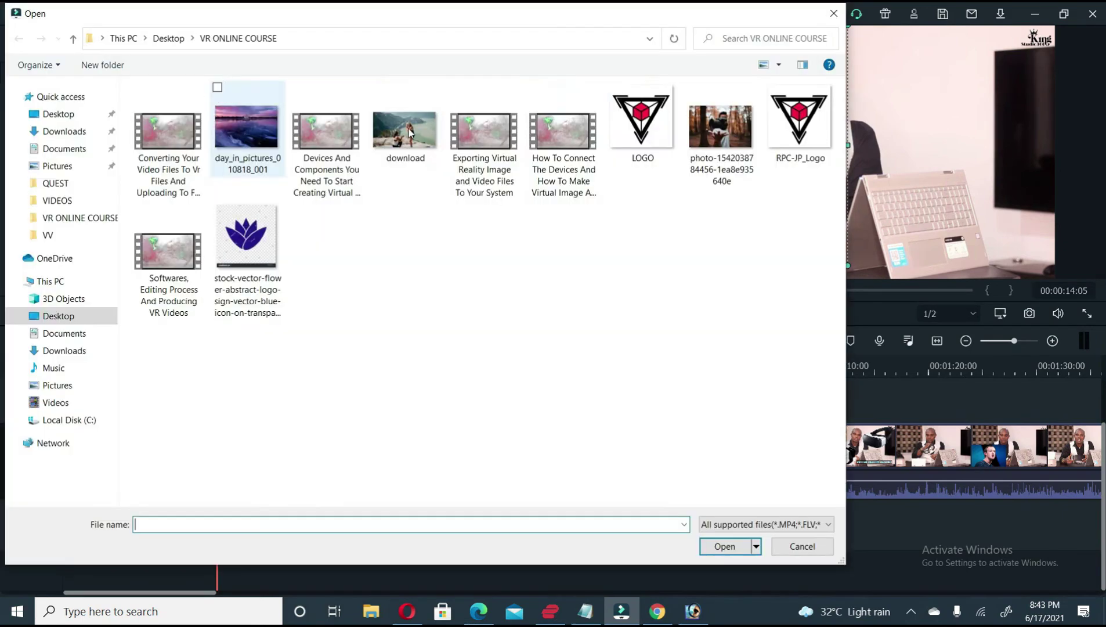
double_click(645, 134)
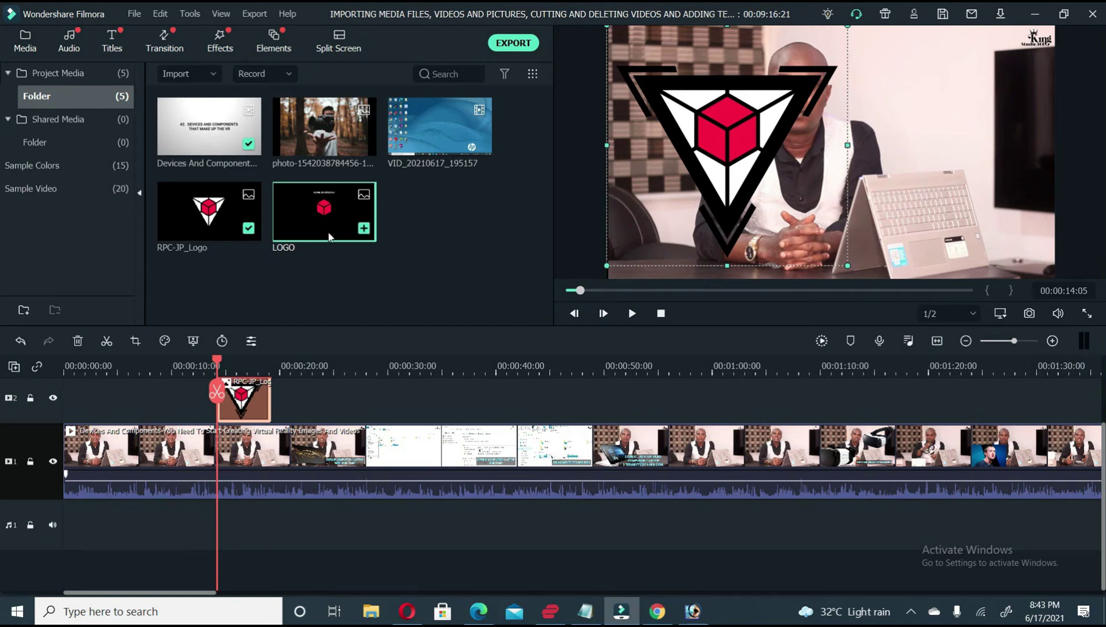
left_click_drag(316, 235, 339, 411)
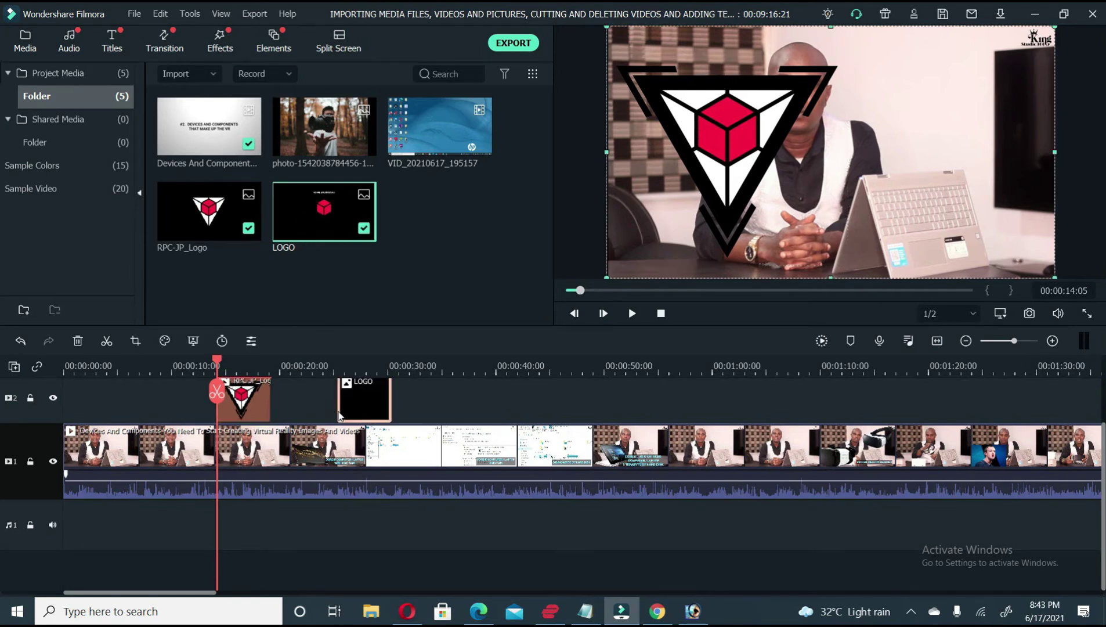
- Play the timeline from about 24 seconds to preview the LOGO overlay on the video
left_click(323, 367)
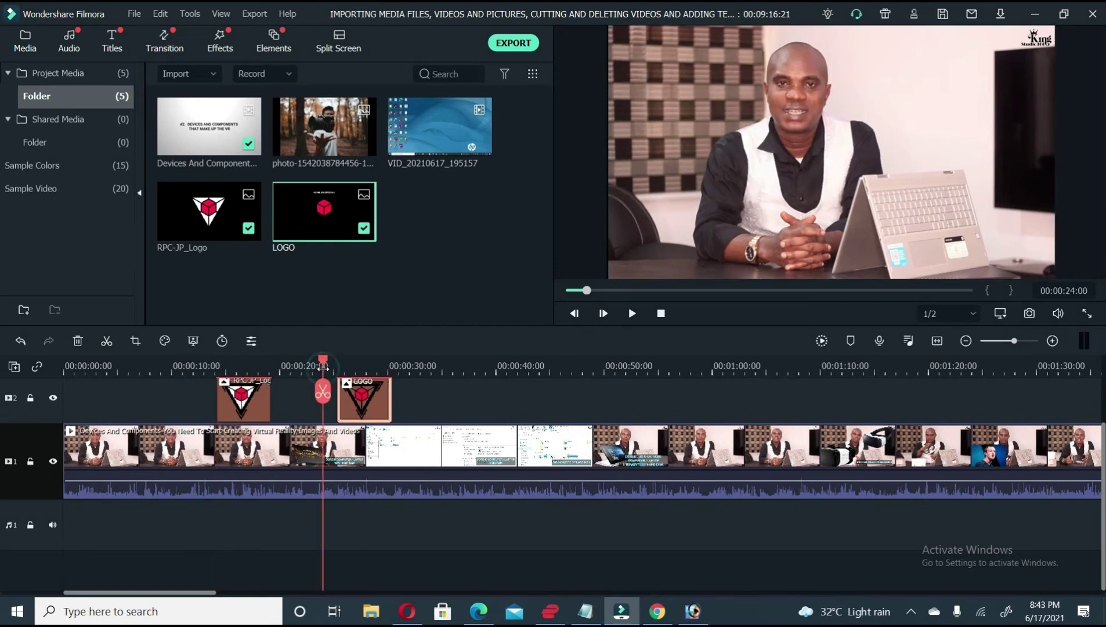
key("space")
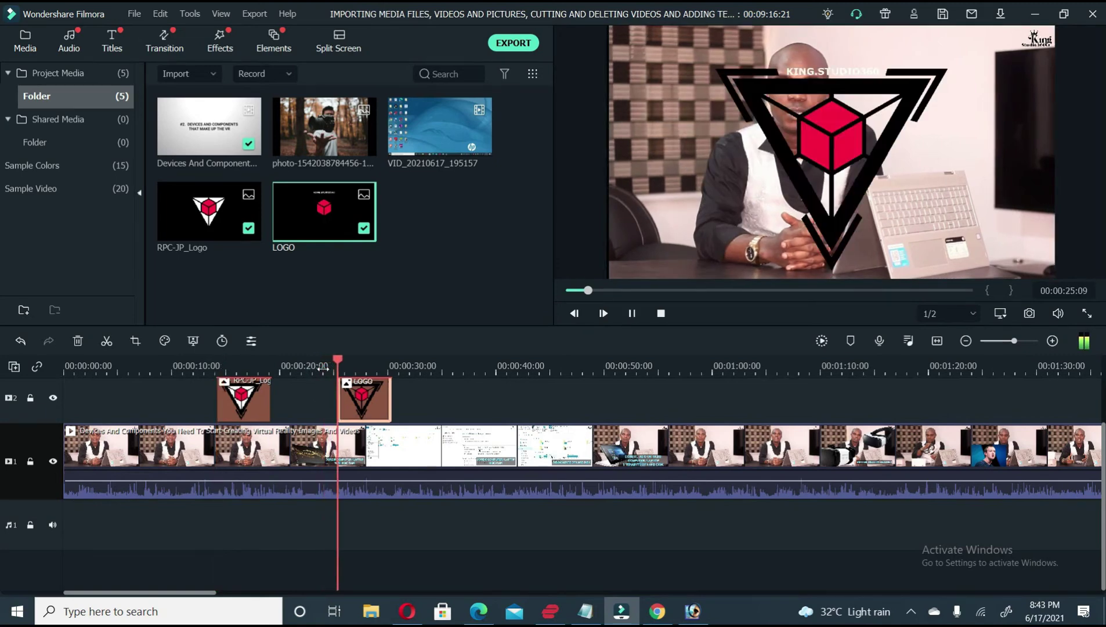
key("space")
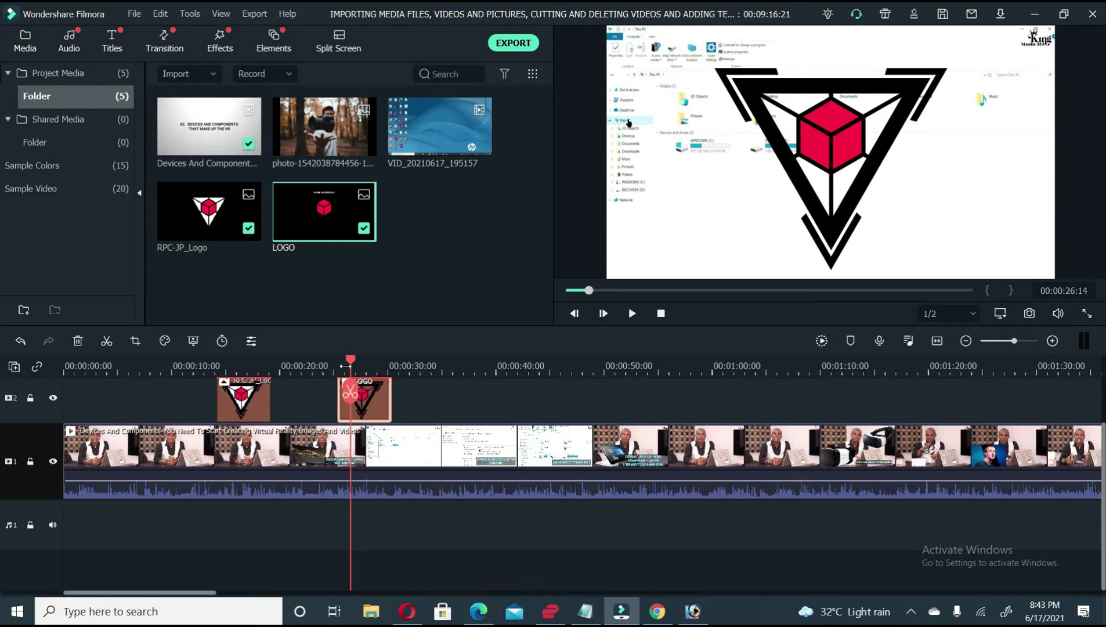
- Move the RPC-JP_Logo clip to about 2 seconds on video track 3 and LOGO to about 15 seconds on track 2, and view LOGO there
left_click(258, 406)
left_click_drag(139, 383, 163, 413)
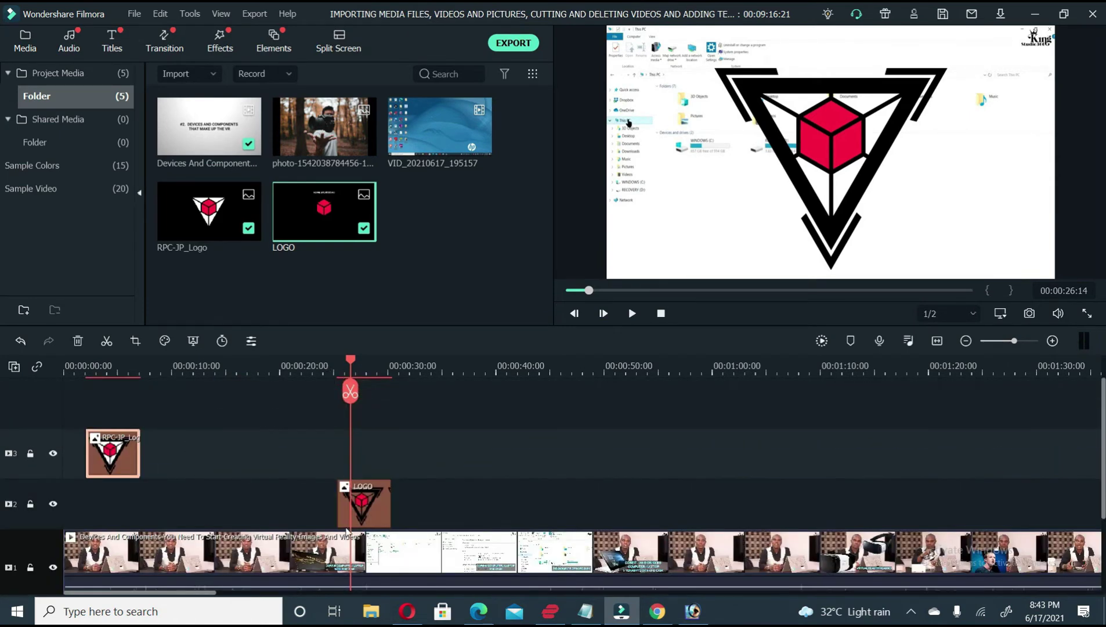
left_click_drag(364, 504, 249, 503)
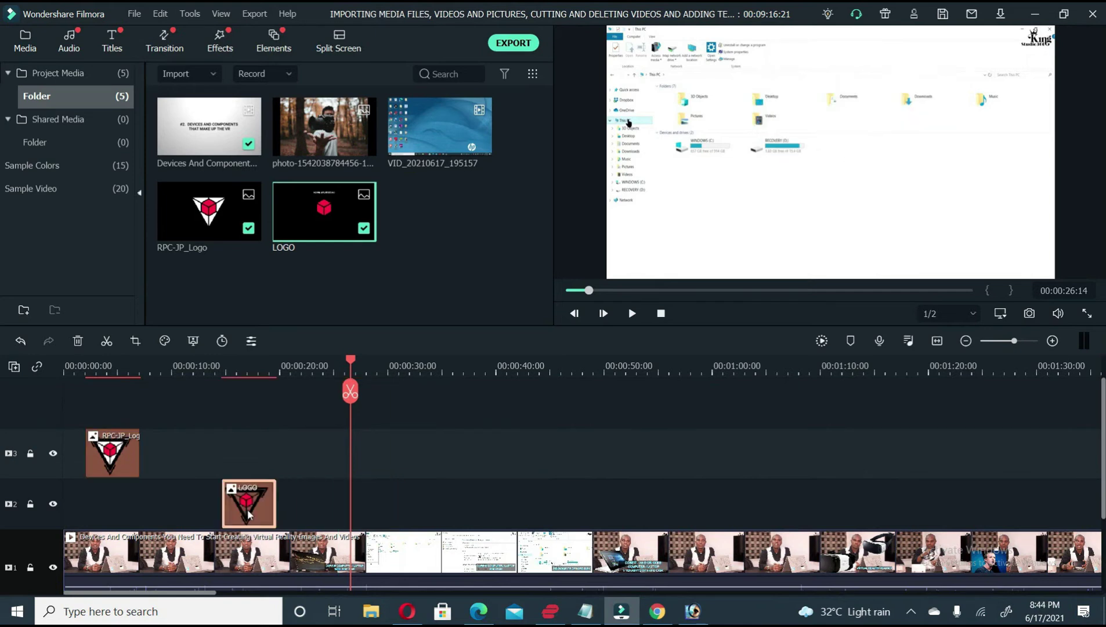
left_click(257, 369)
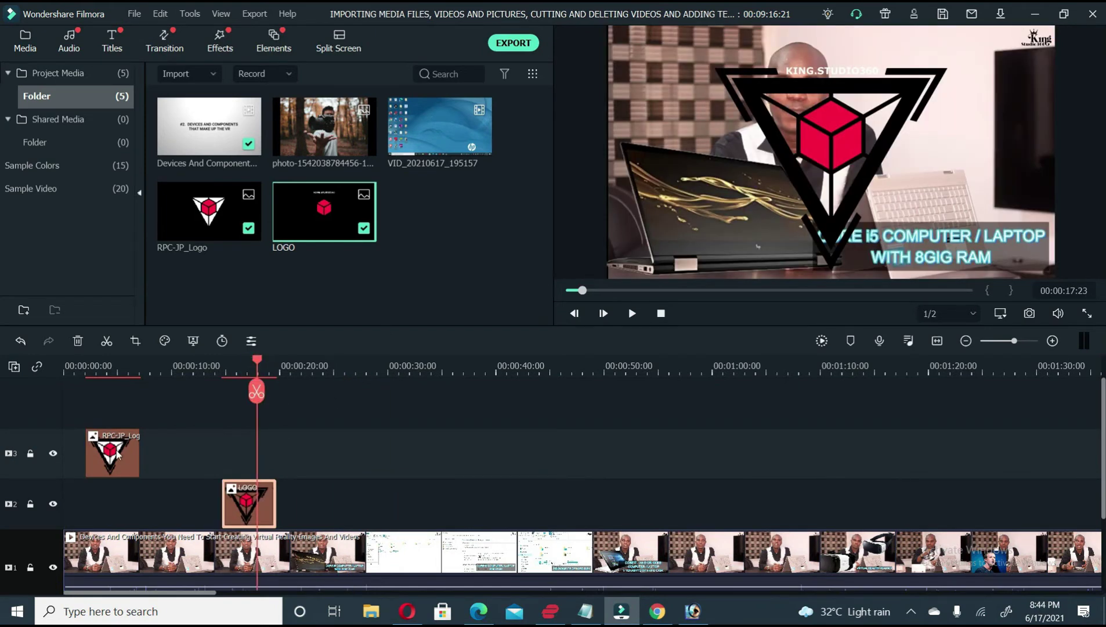
- Move RPC-JP_Logo to about 36 seconds on track 3 and LOGO to about 5 seconds on track 2, with the playhead over LOGO
left_click(96, 432)
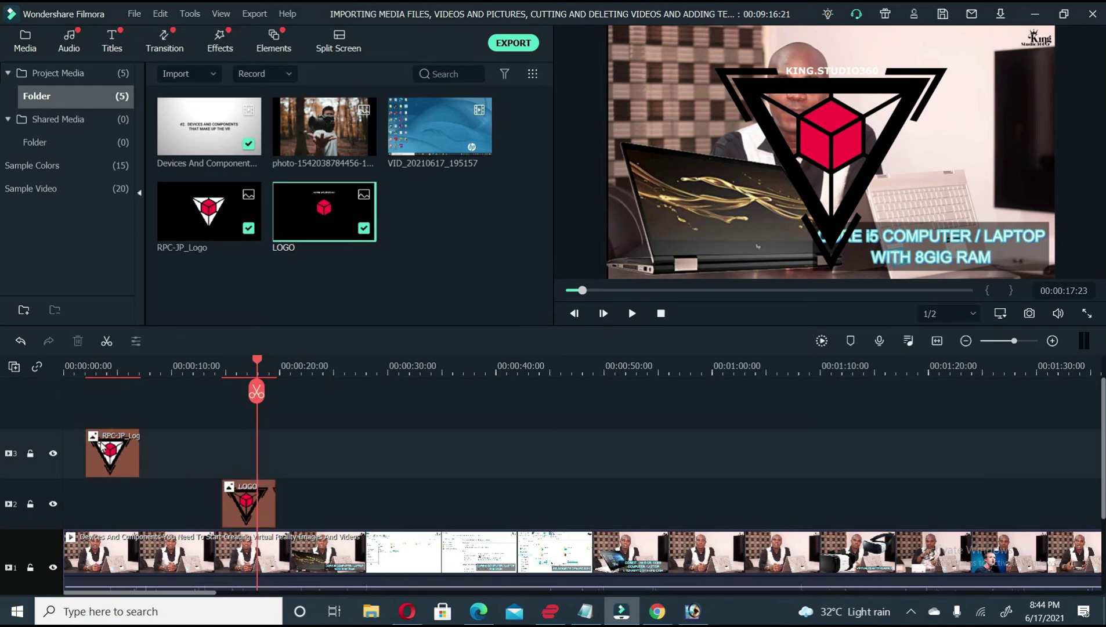
left_click_drag(93, 464, 465, 464)
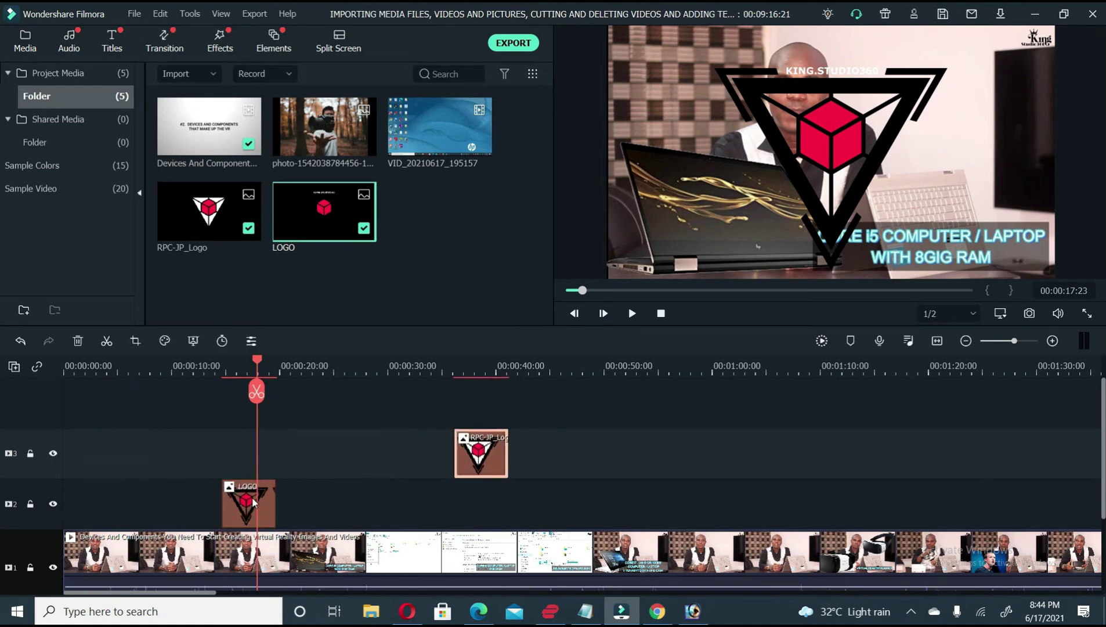
left_click_drag(253, 502, 143, 504)
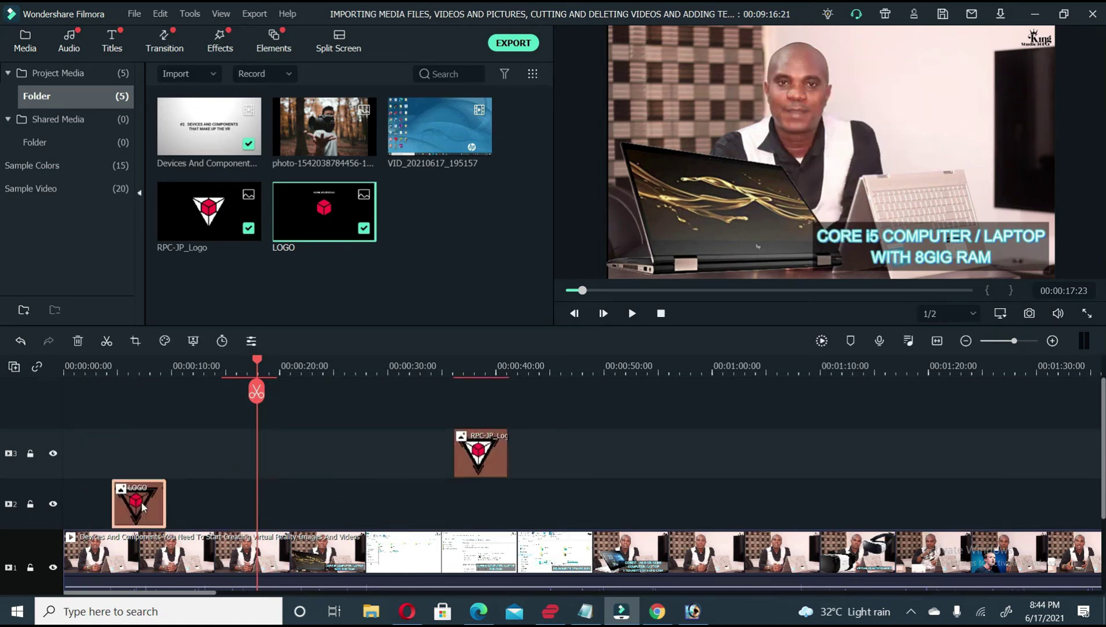
left_click(136, 373)
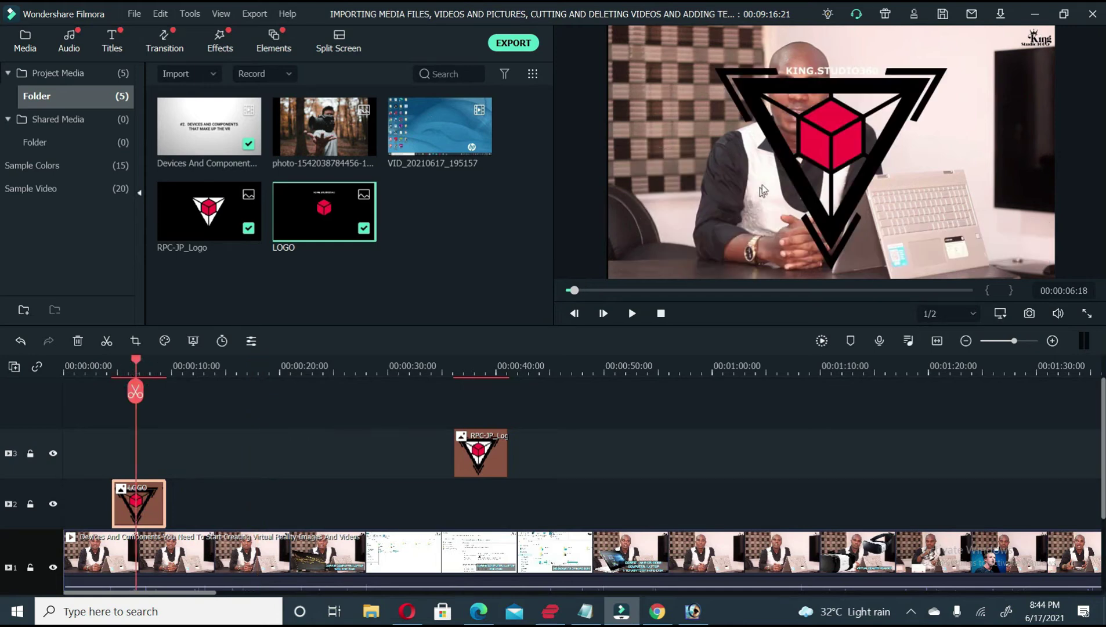
- Shrink the LOGO overlay to a small corner mark and place it in the upper-left corner of the video frame
double_click(840, 181)
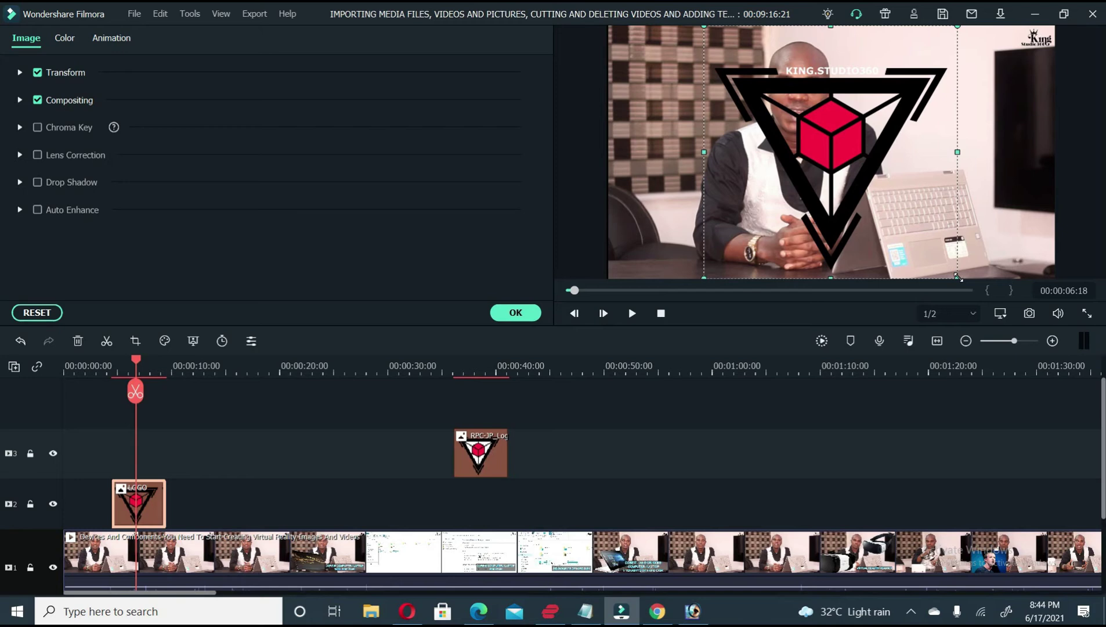
left_click_drag(958, 277, 842, 163)
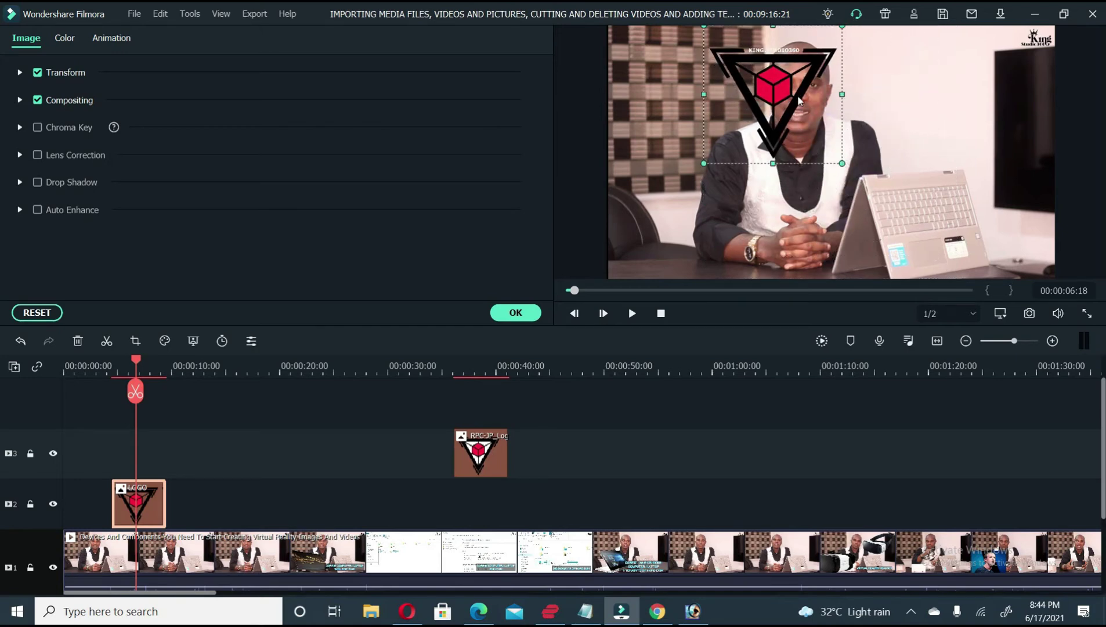
left_click_drag(798, 96, 709, 85)
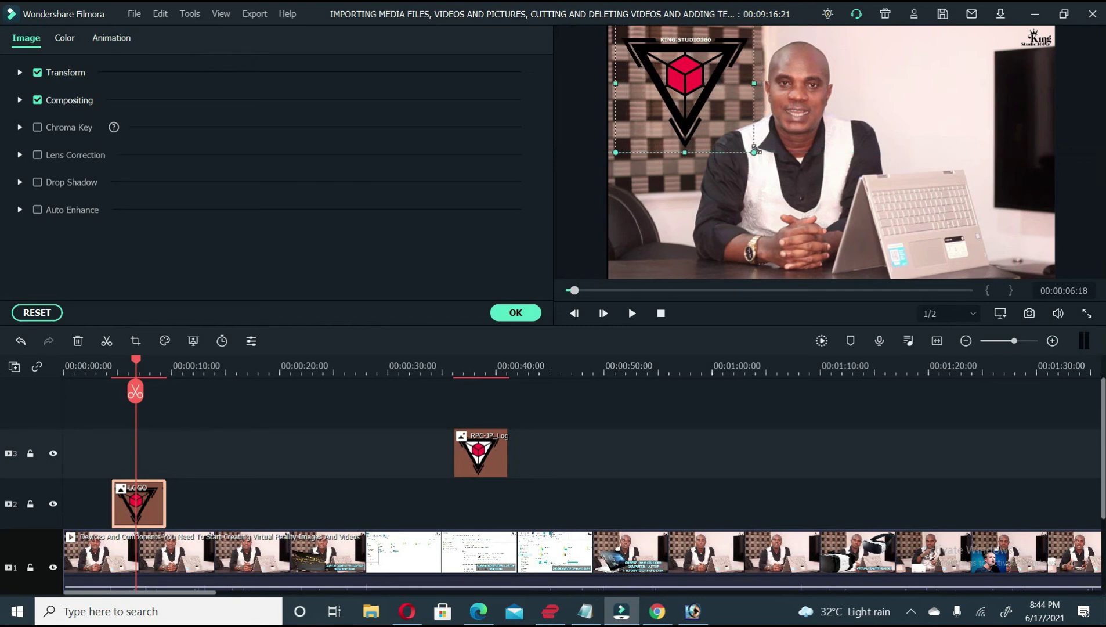
left_click(753, 152)
left_click_drag(738, 141, 689, 107)
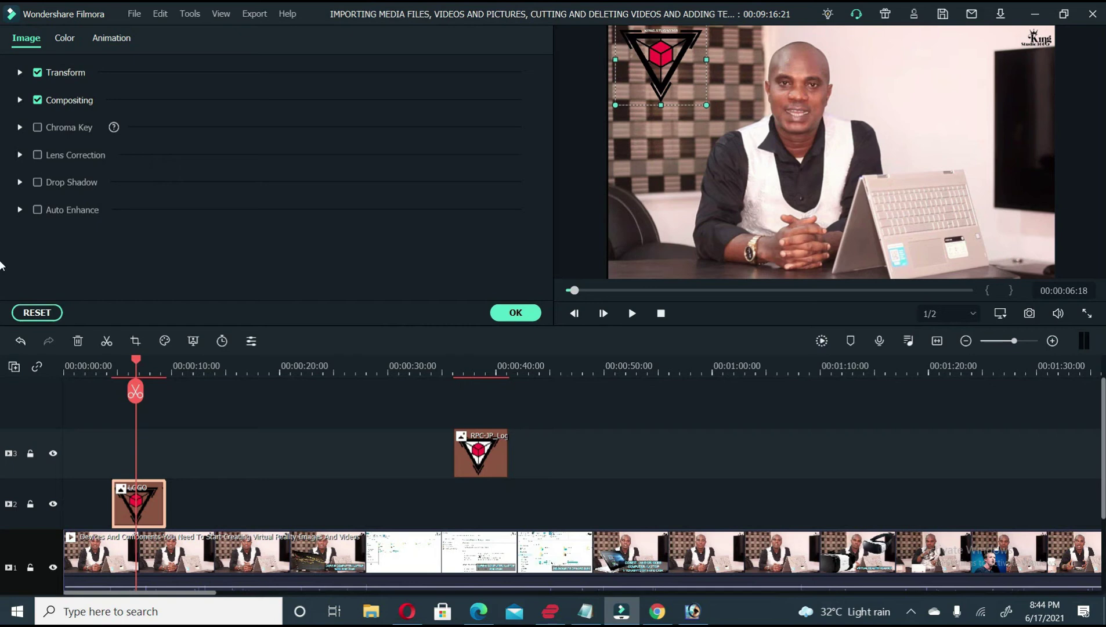
- Check the overlay full screen, shrink LOGO a little further and move it near the frame's upper-right watermark
left_click(1087, 314)
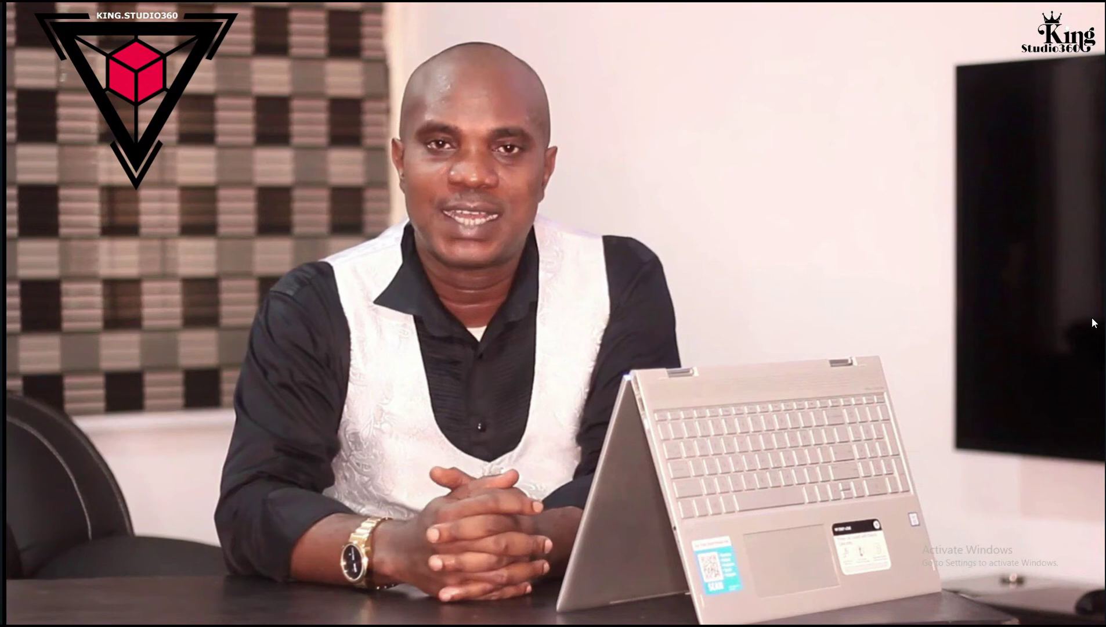
key("Escape")
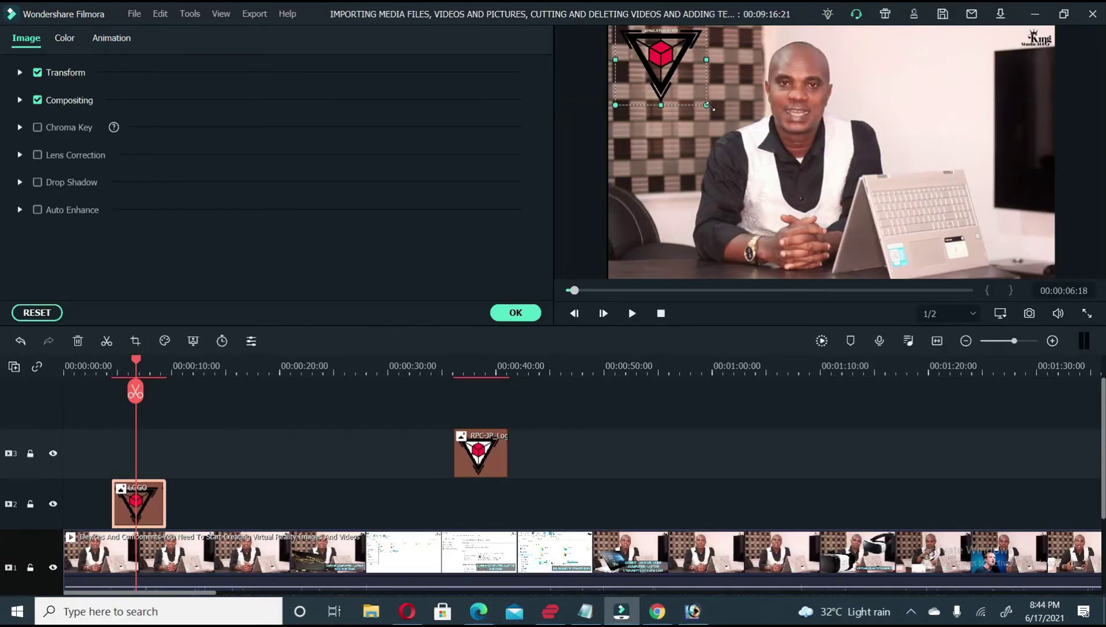
left_click_drag(708, 106, 976, 60)
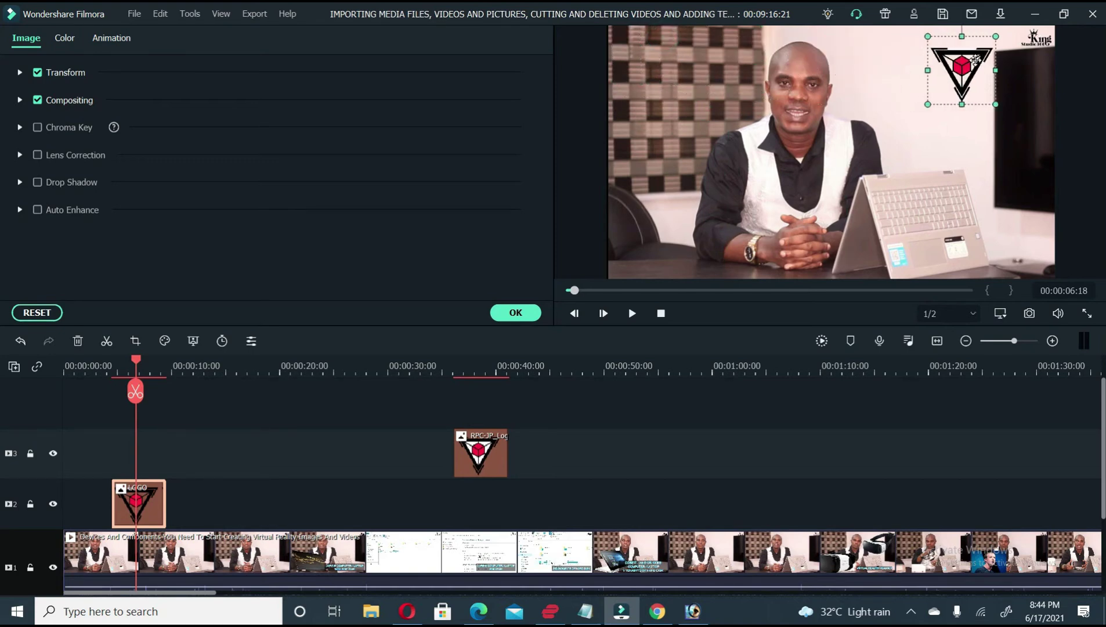
- Move the RPC-JP_Logo clip to about 13 seconds on track 3 and show its frame in the preview
left_click(477, 448)
left_click_drag(461, 449, 226, 448)
left_click(224, 361)
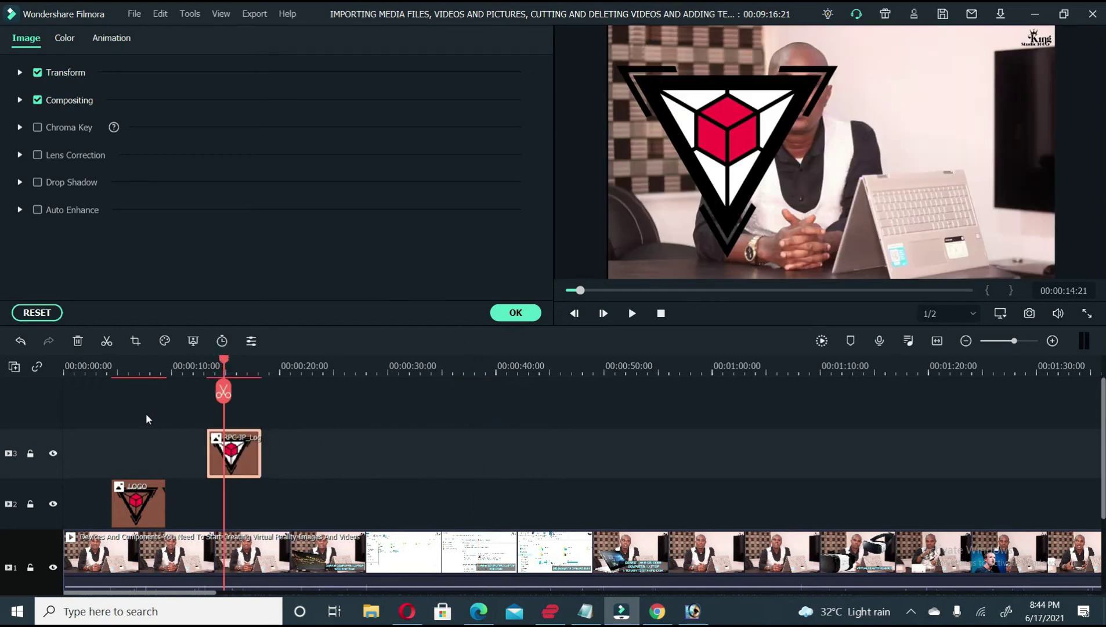
- Move the LOGO overlay back to the frame's upper-left corner and shrink the RPC-JP_Logo overlay into the same corner
left_click(138, 360)
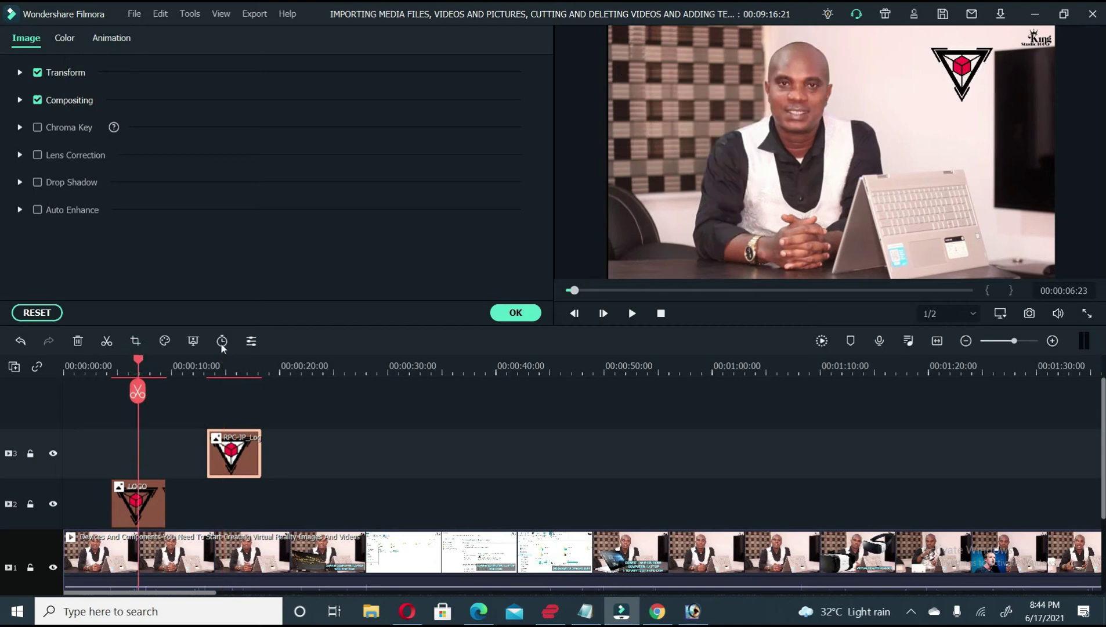
left_click(969, 74)
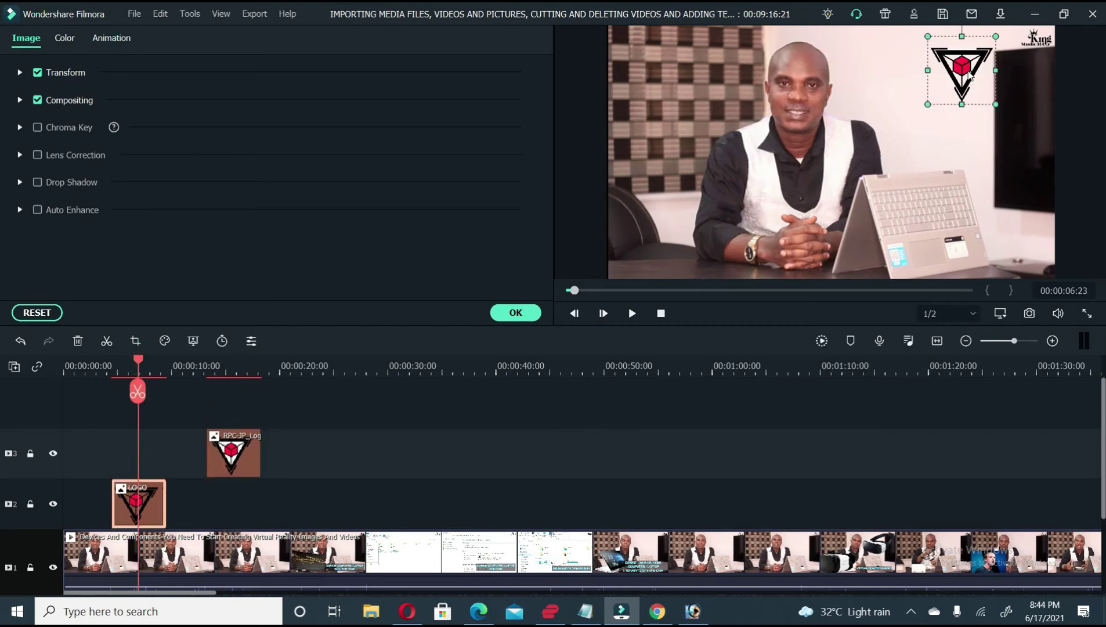
left_click_drag(970, 74, 702, 88)
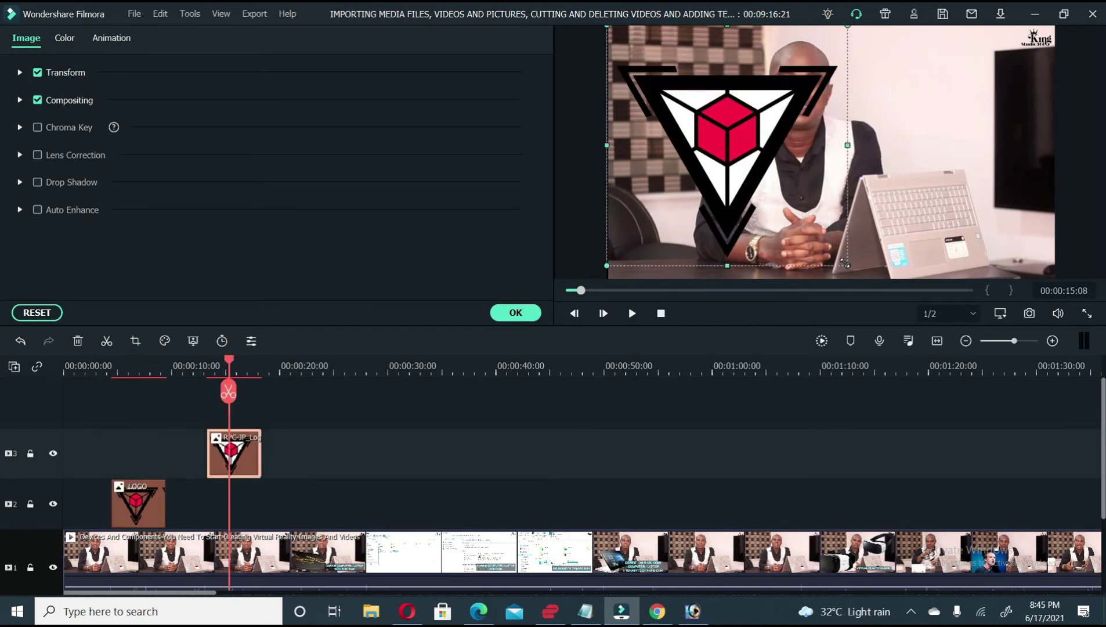
left_click_drag(830, 250, 675, 129)
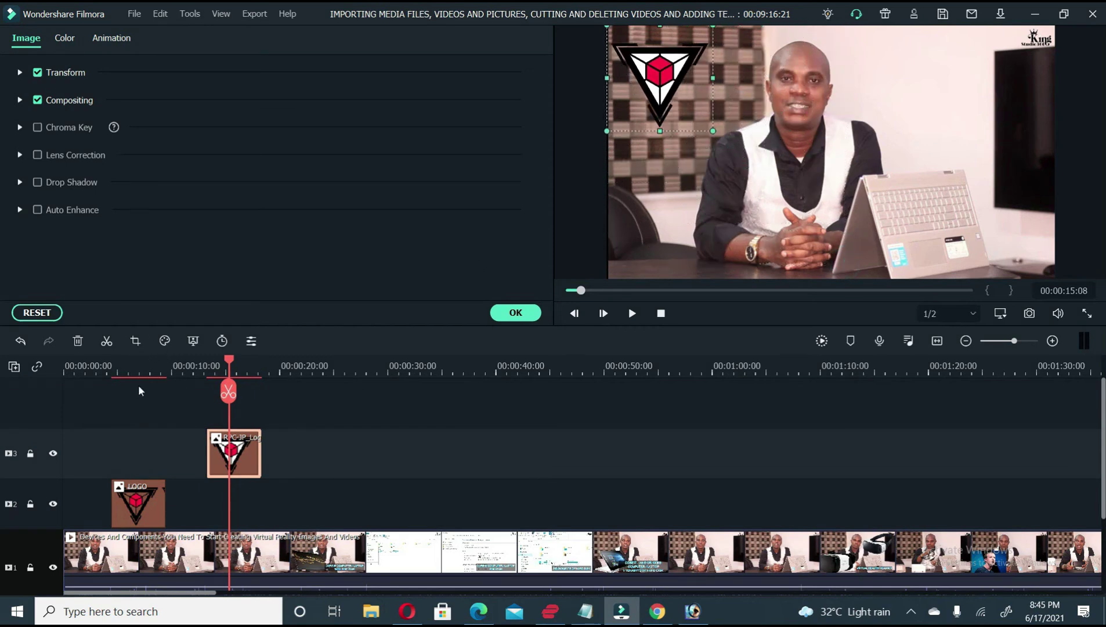
- View the LOGO overlay full screen at about 6 seconds to check its size and placement
left_click(135, 368)
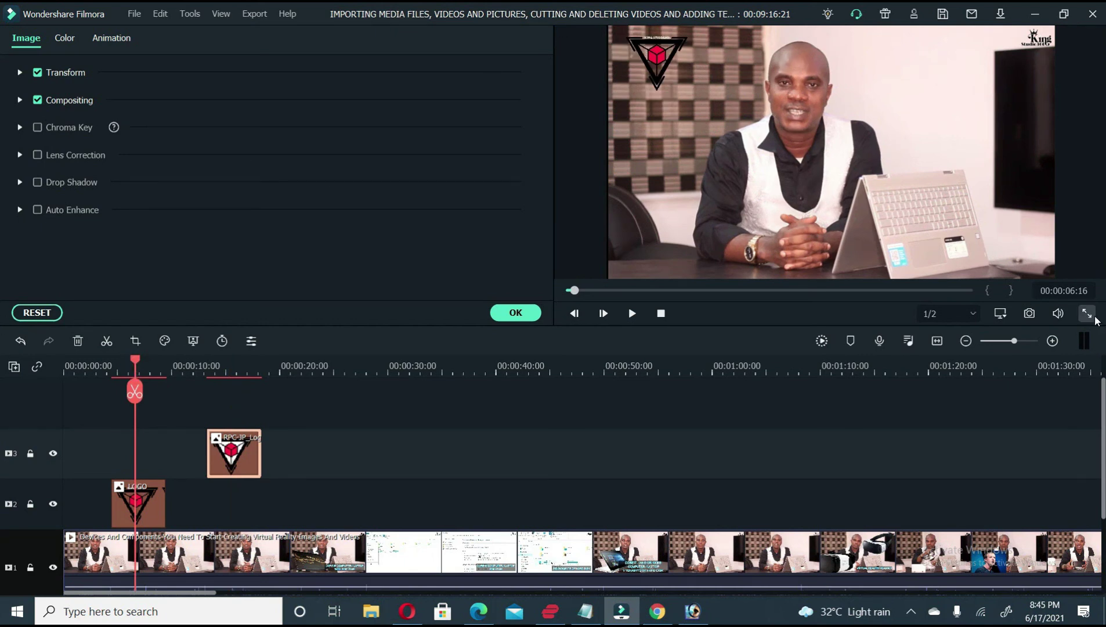
left_click(1087, 314)
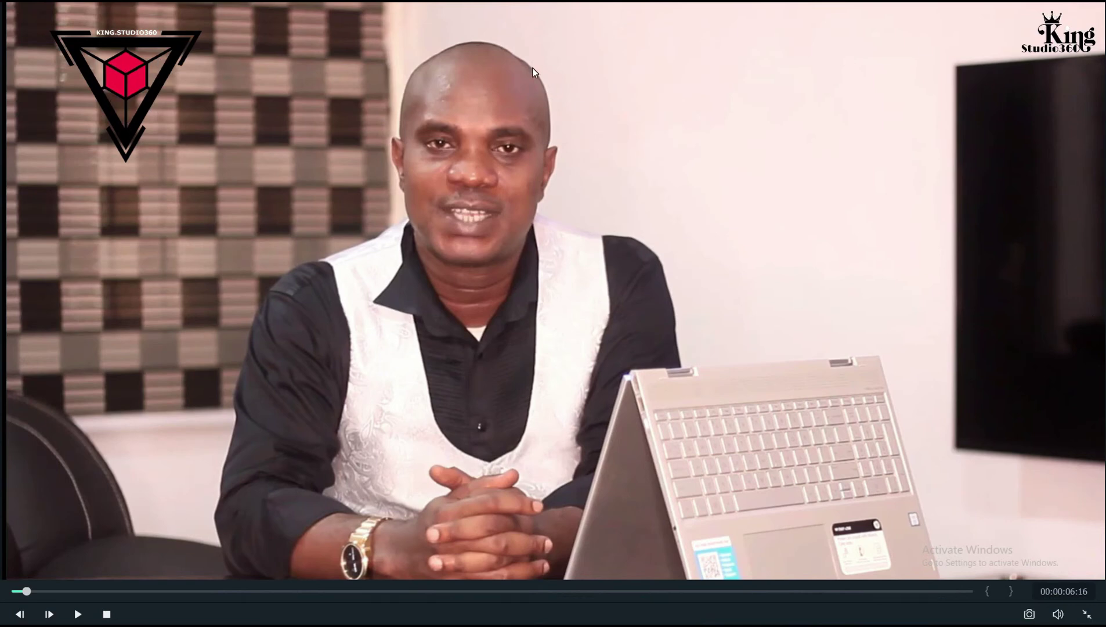
key("Escape")
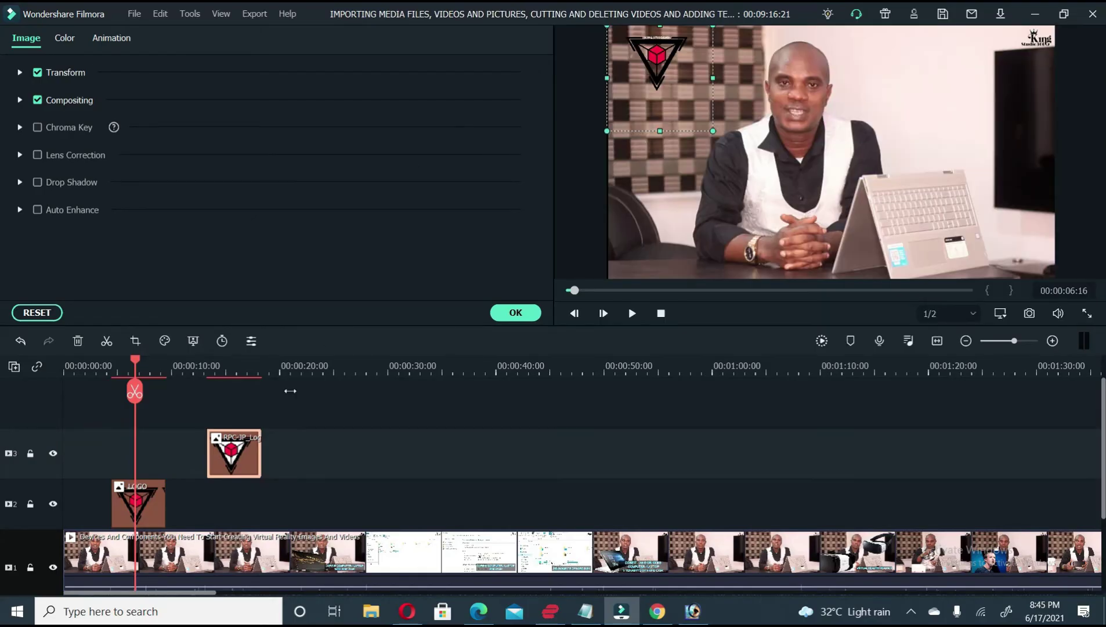
- Delete the RPC-JP_Logo clip from track 3, close the image settings and move LOGO to the very start of track 2
key("Delete")
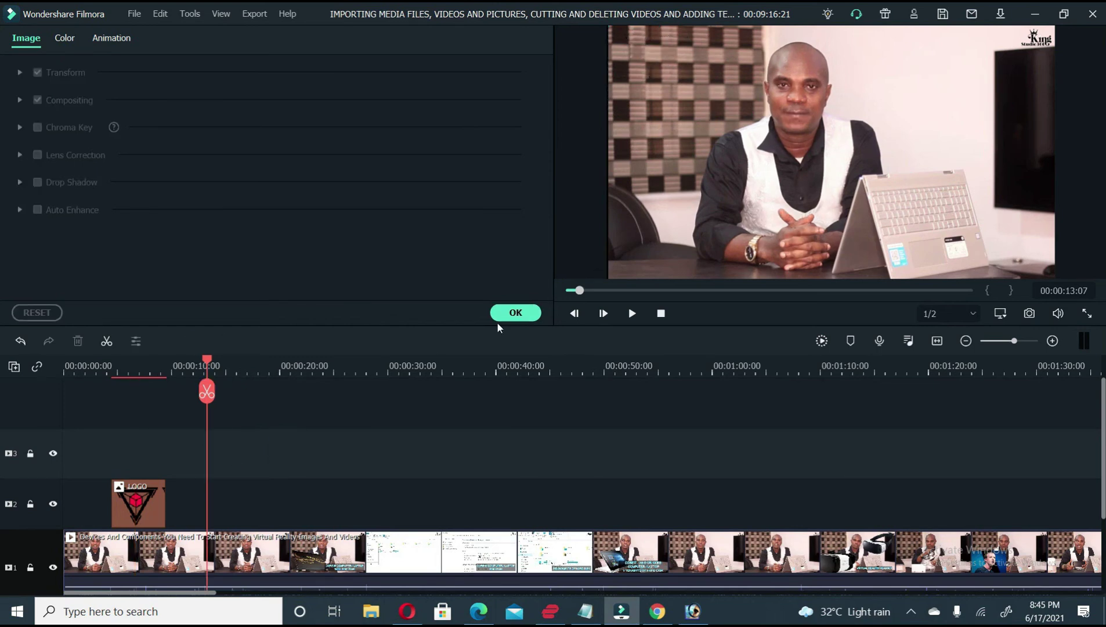
left_click(517, 317)
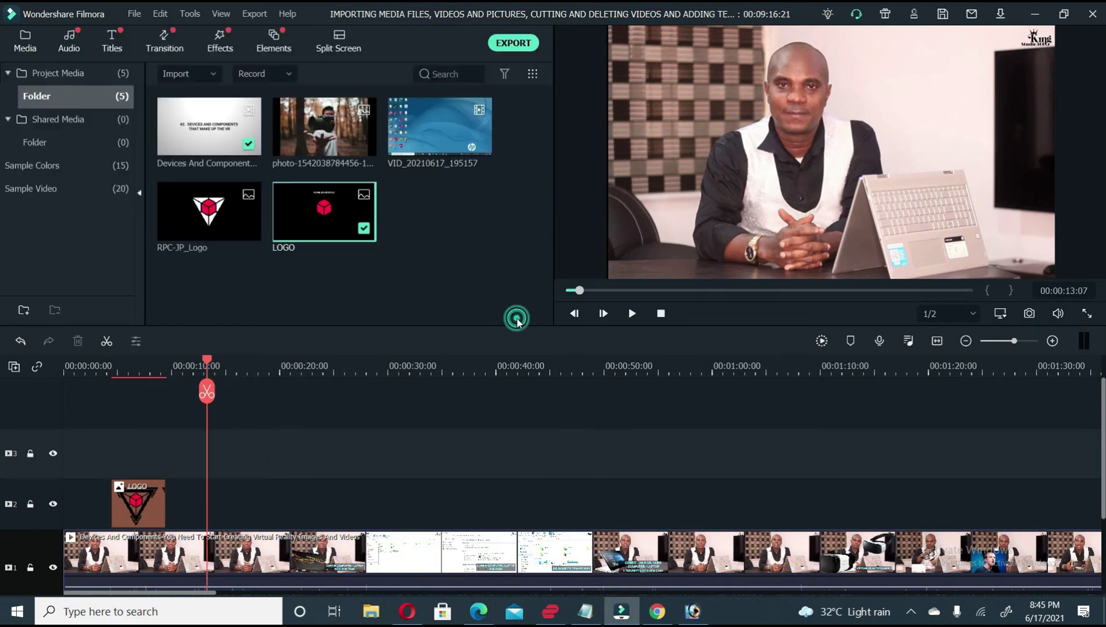
left_click(123, 398)
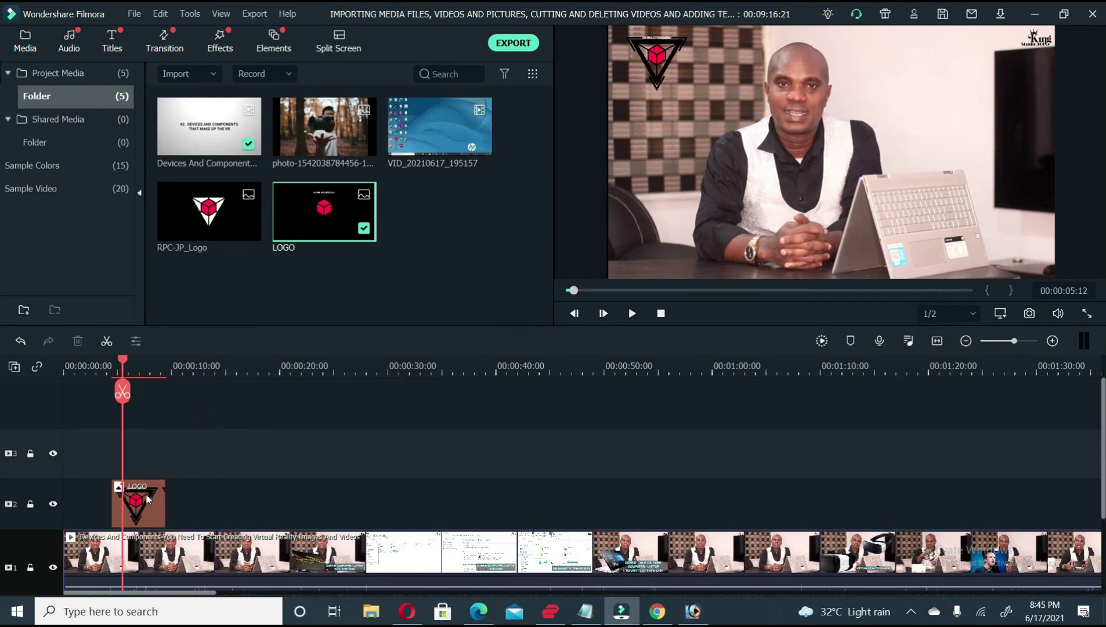
left_click_drag(146, 493, 58, 497)
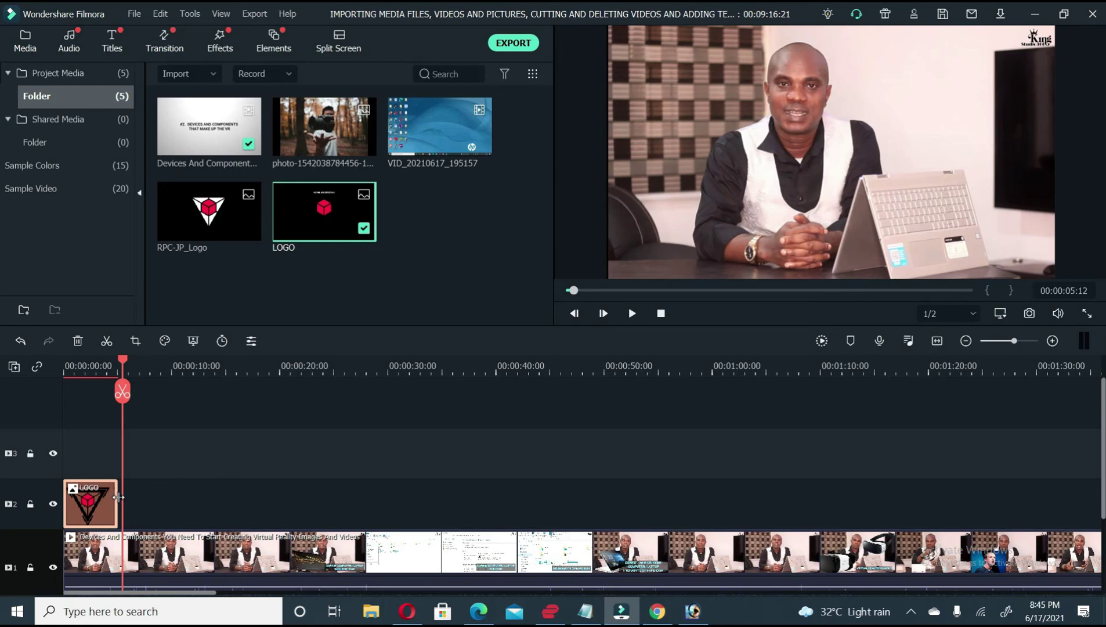
- Extend the LOGO clip on track 2 to the end of the main video, for a duration of 00:09:16:21
left_click_drag(117, 497, 1009, 472)
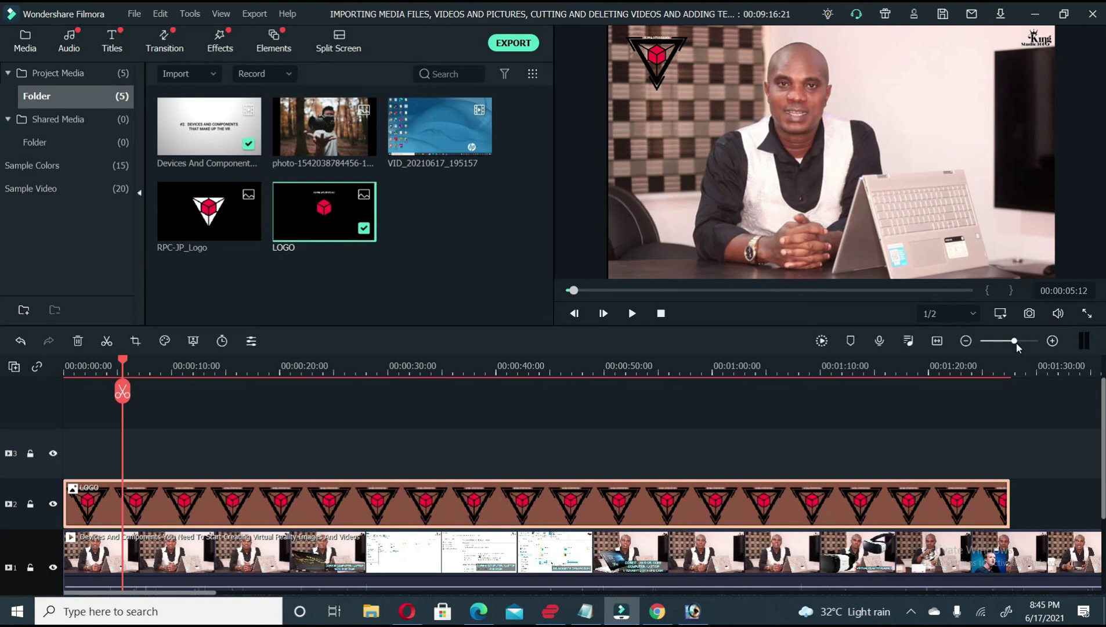
left_click_drag(1016, 343, 1002, 343)
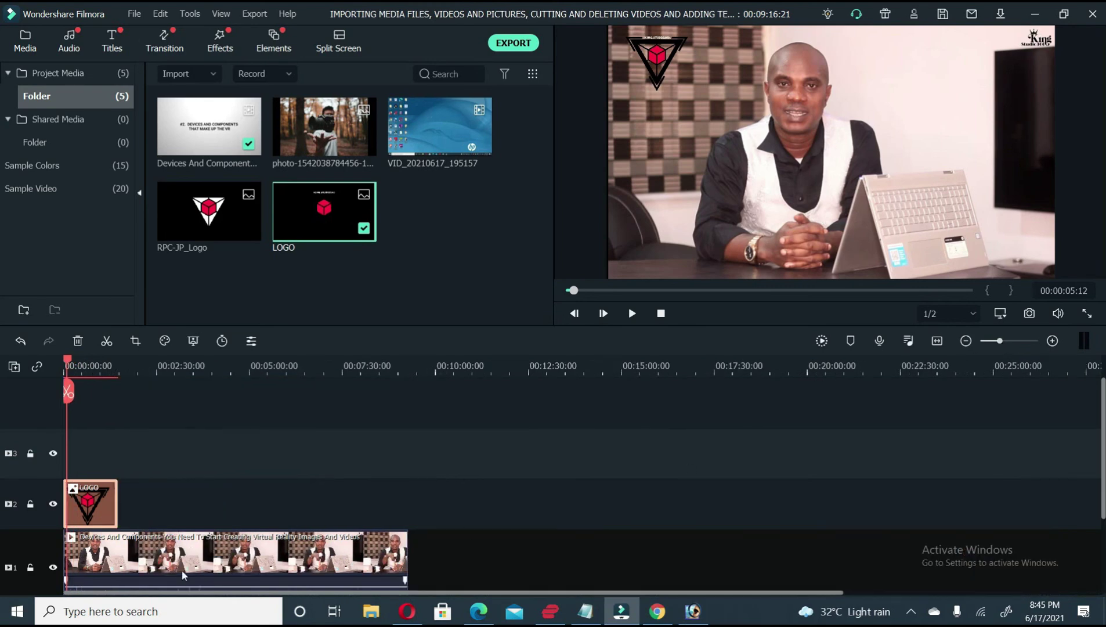
left_click_drag(116, 497, 406, 484)
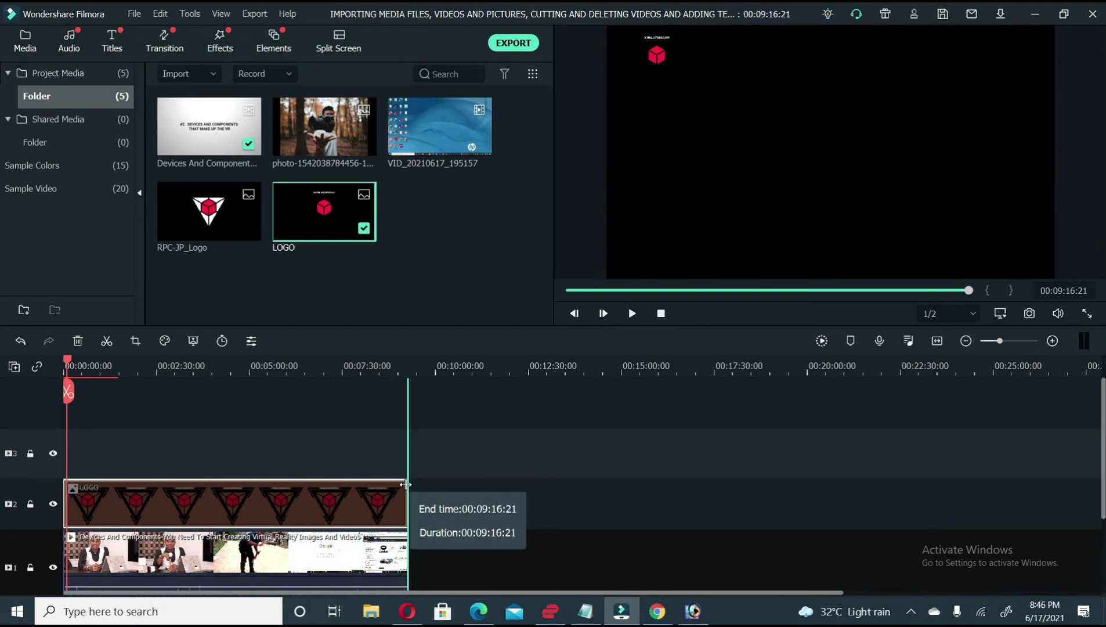